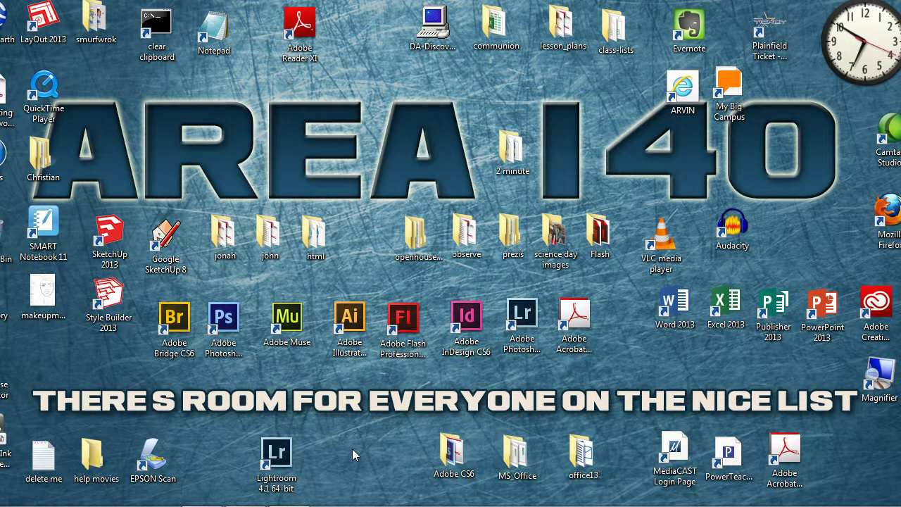
# - Switch to Firefox and open grsites.com in a new browser tab
pyautogui.hotkey('alt', 'Tab')
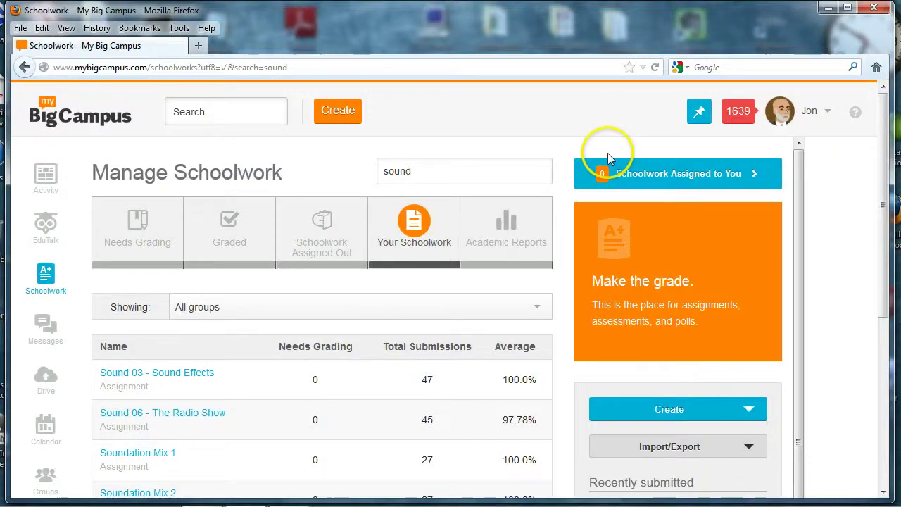
pyautogui.click(200, 46)
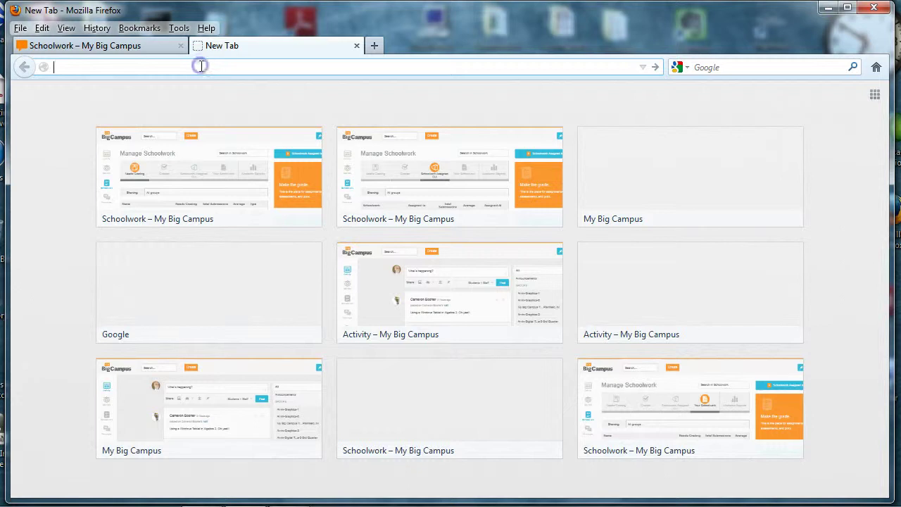
pyautogui.write('g')
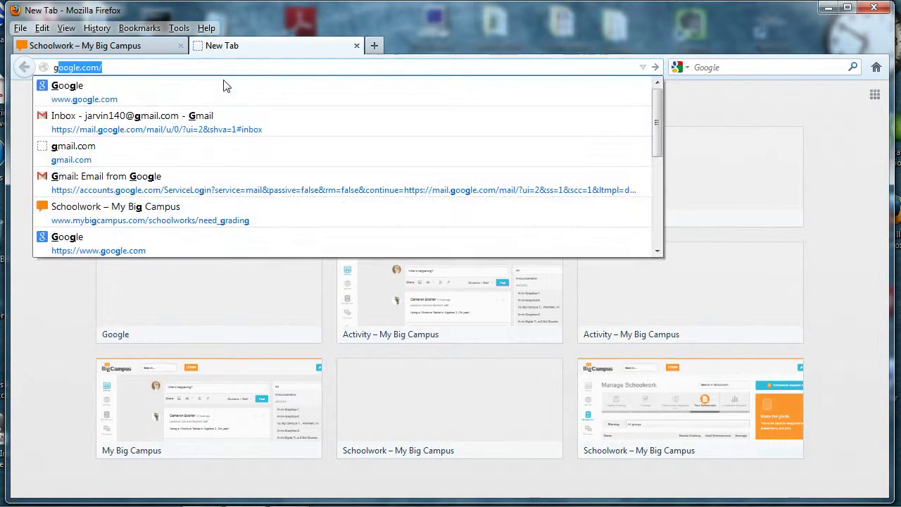
pyautogui.write('r')
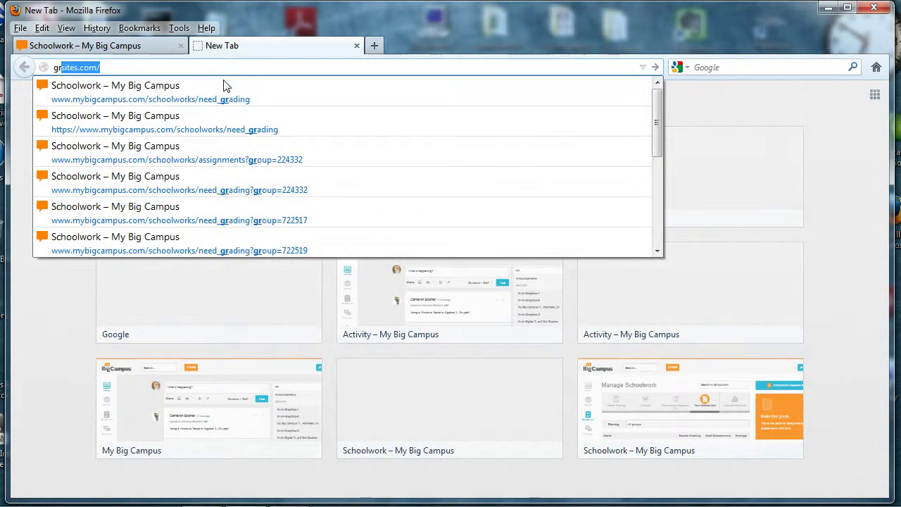
pyautogui.write('site')
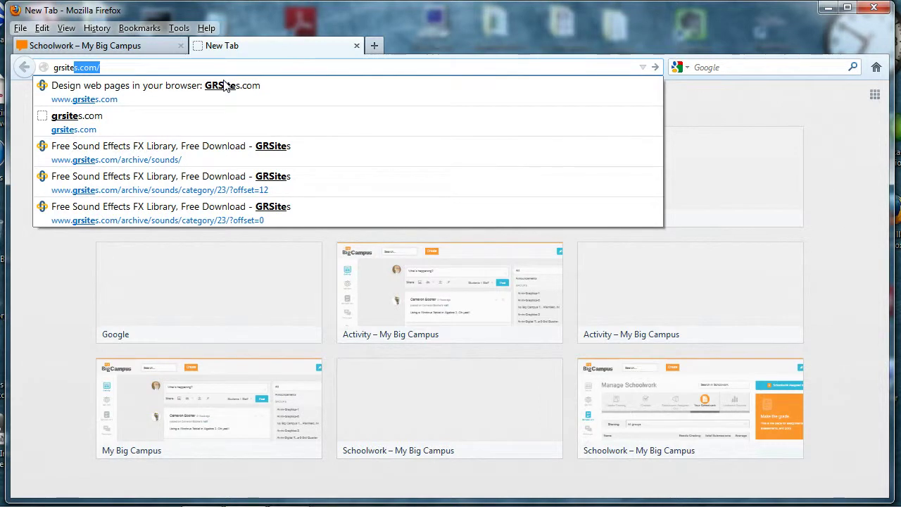
pyautogui.press('End')
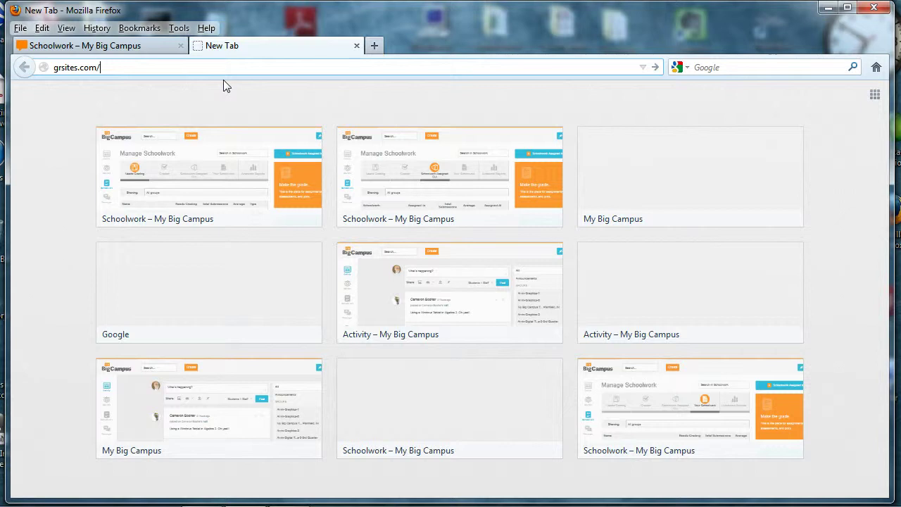
pyautogui.press('Return')
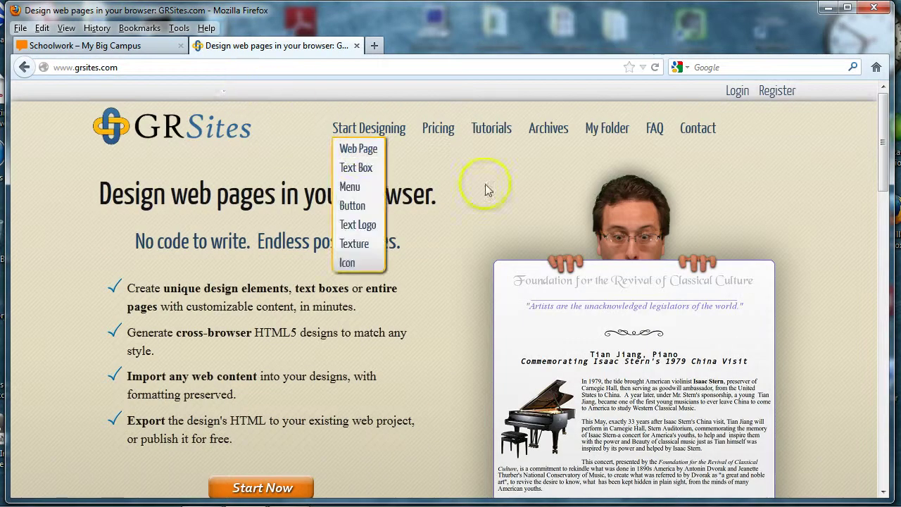
# - Go to the site's Sound Effects archive and open page 2 of the Cartoon sound effects
pyautogui.moveTo(544, 125)
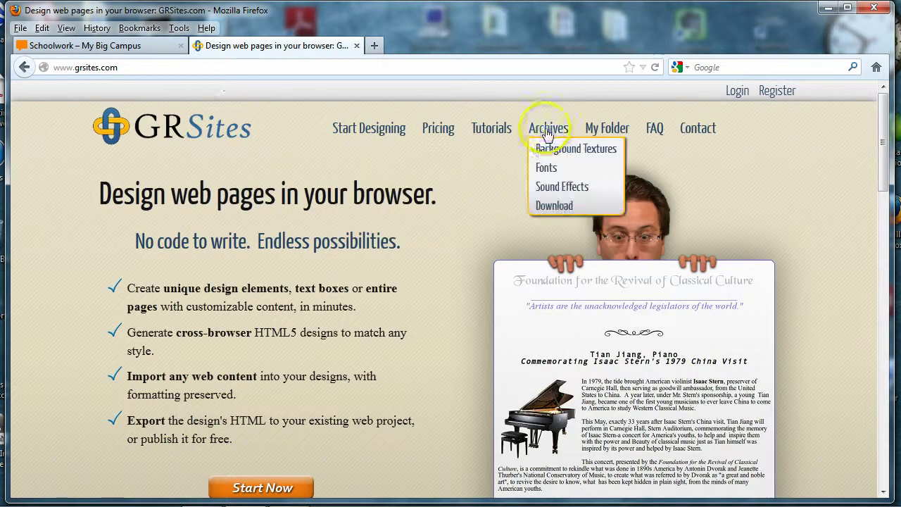
pyautogui.click(561, 188)
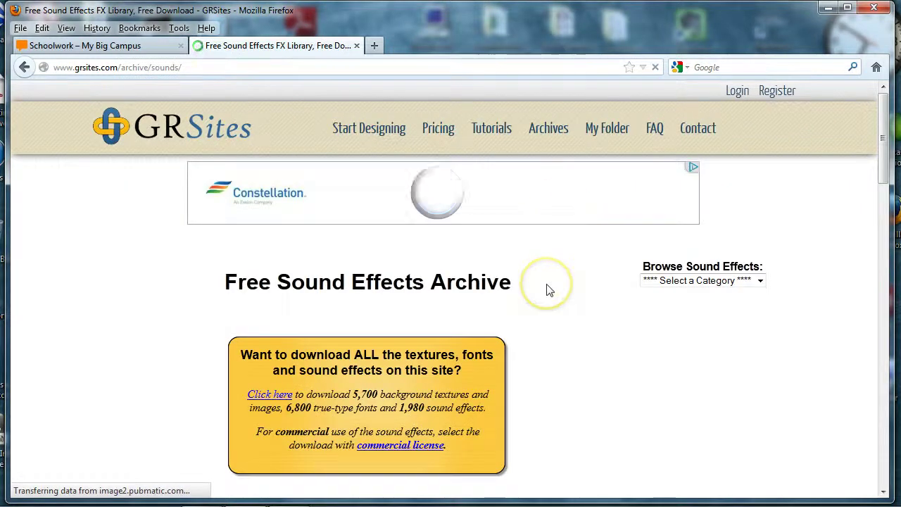
pyautogui.scroll(-3, 549, 290)
pyautogui.scroll(-5, 549, 290)
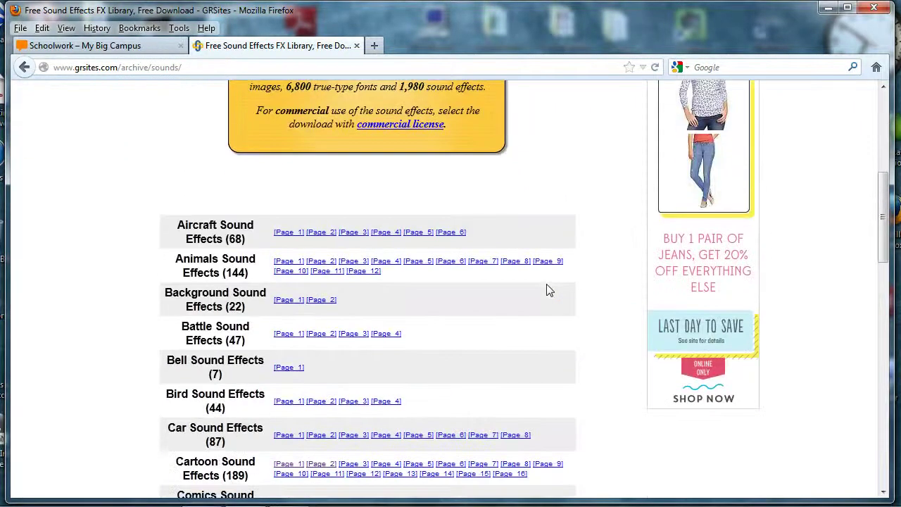
pyautogui.scroll(-2, 549, 290)
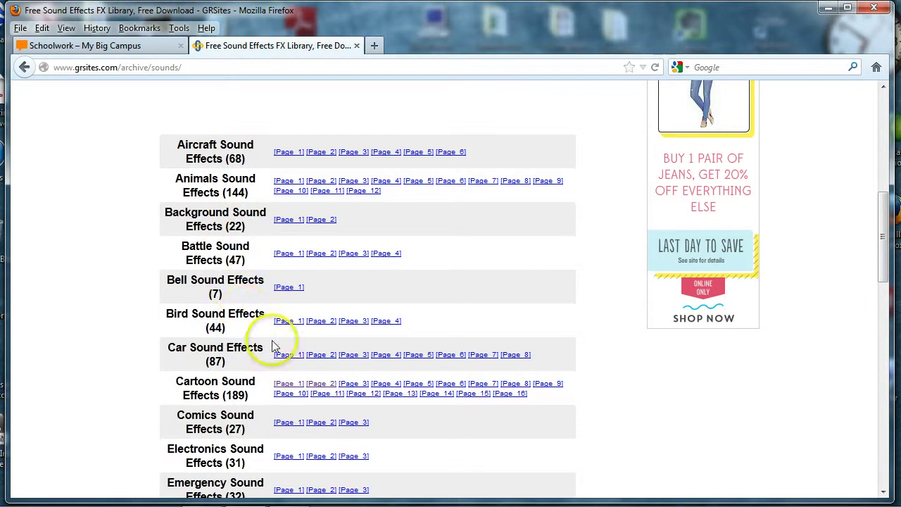
pyautogui.scroll(-2, 275, 345)
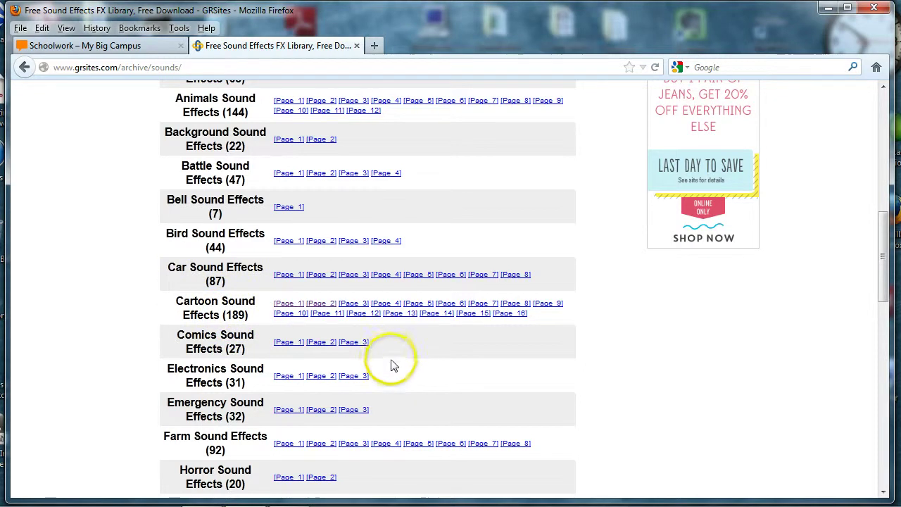
pyautogui.scroll(-4, 392, 362)
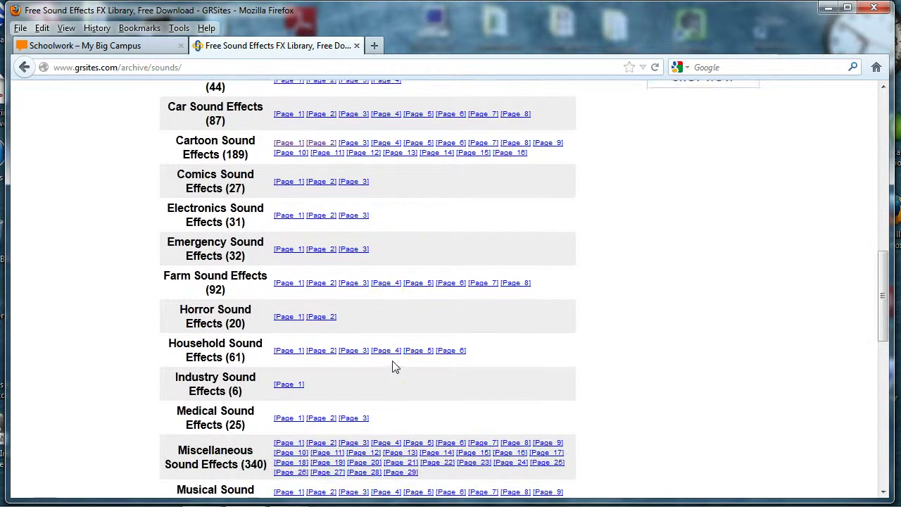
pyautogui.scroll(4, 395, 365)
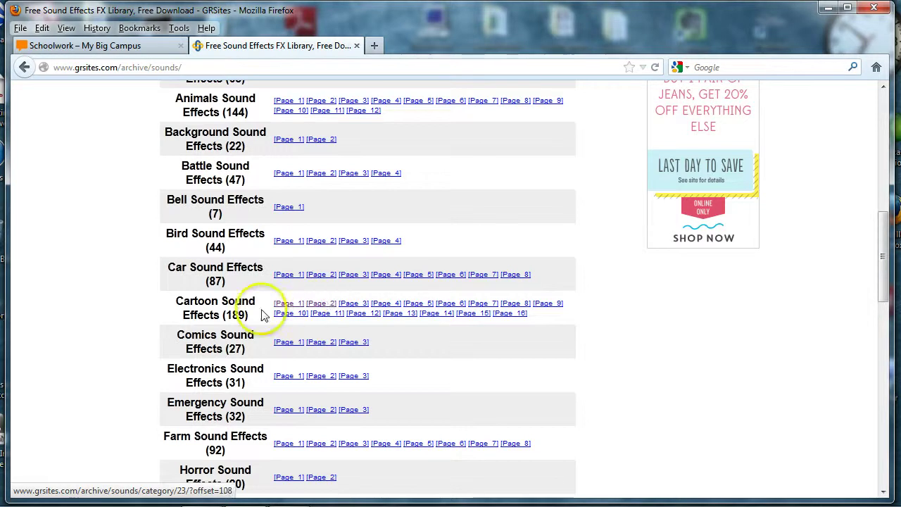
pyautogui.click(322, 310)
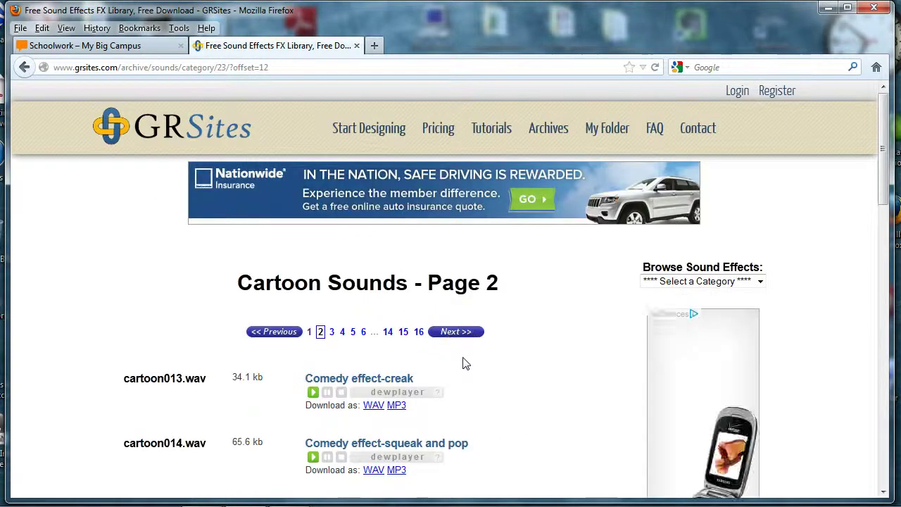
# - Listen to the preview of "Comedy effect-squeak and pop" (cartoon014.wav)
pyautogui.scroll(-5, 464, 364)
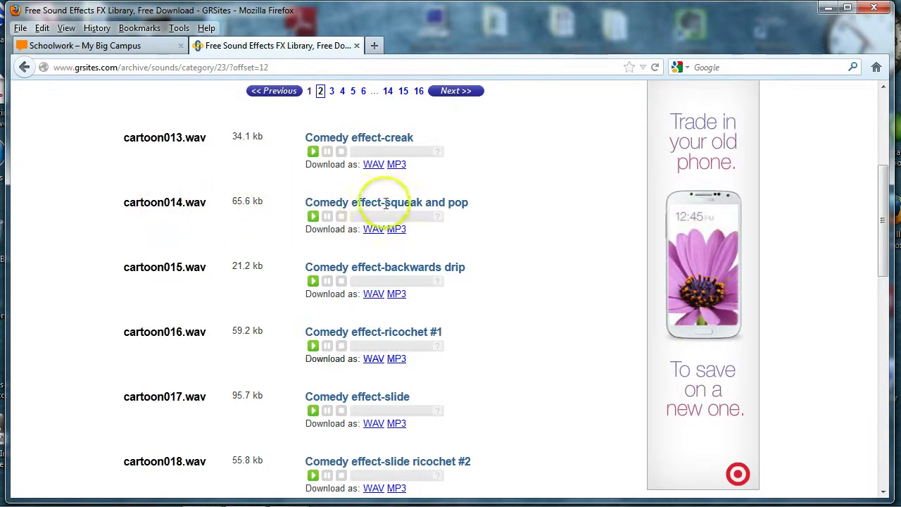
pyautogui.click(313, 217)
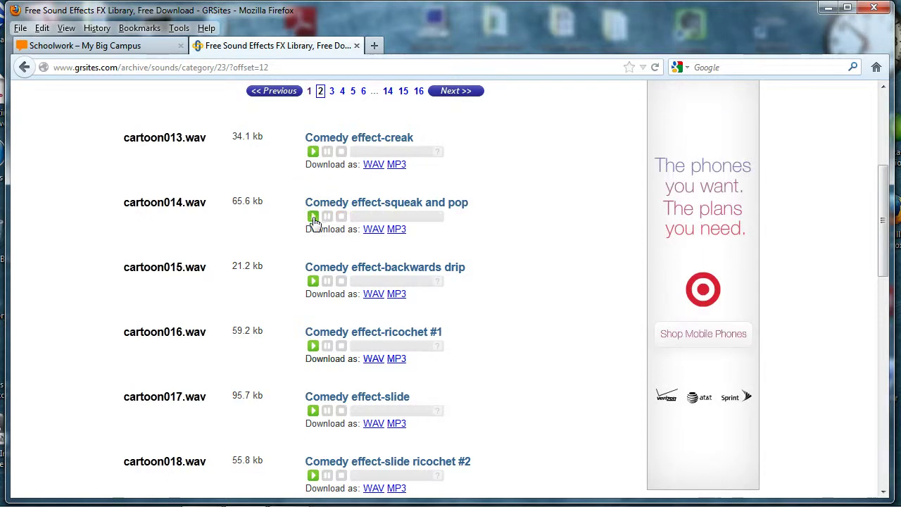
pyautogui.click(314, 217)
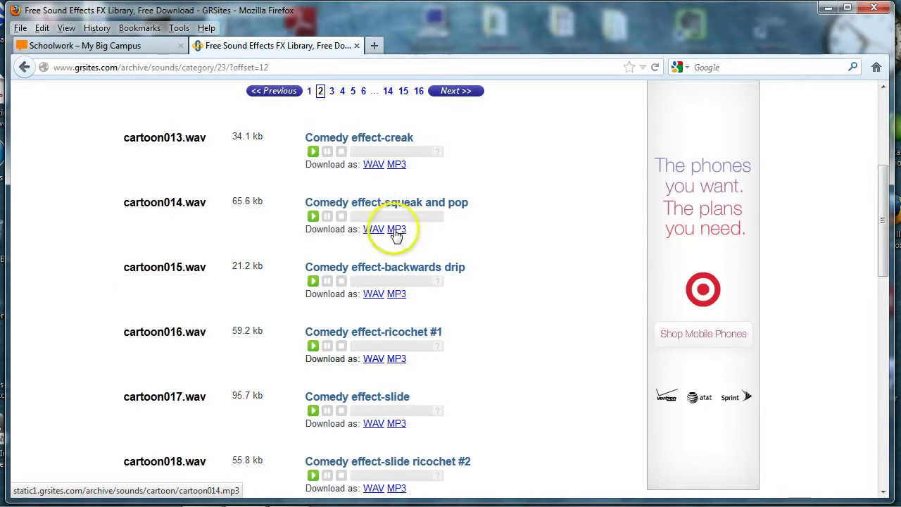
# - Save the MP3 of "Comedy effect-squeak and pop" as cartoon014 on the H: network drive, replacing the existing file
pyautogui.rightClick(396, 232)
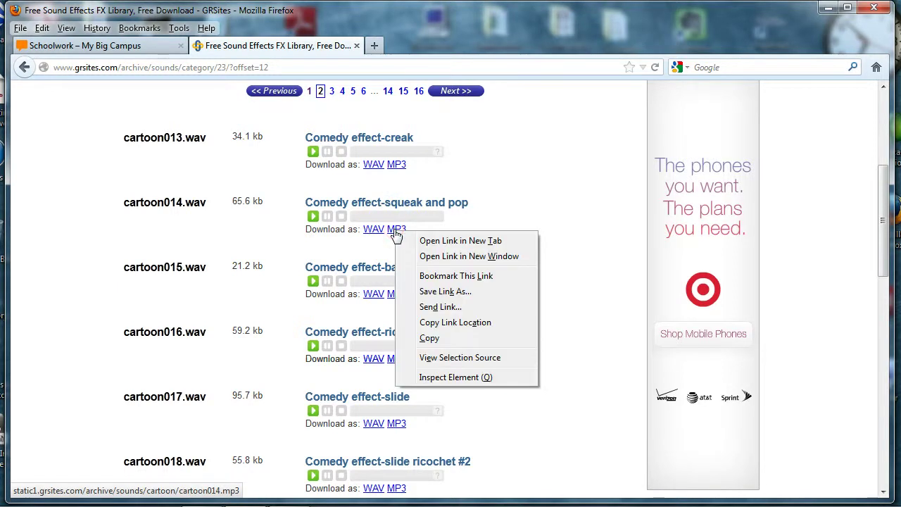
pyautogui.click(446, 292)
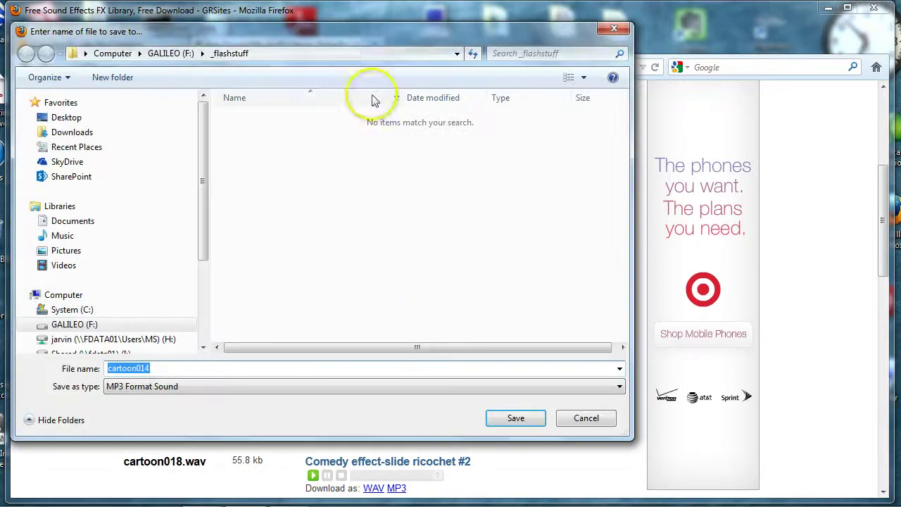
pyautogui.moveTo(352, 42); pyautogui.dragTo(497, 71)
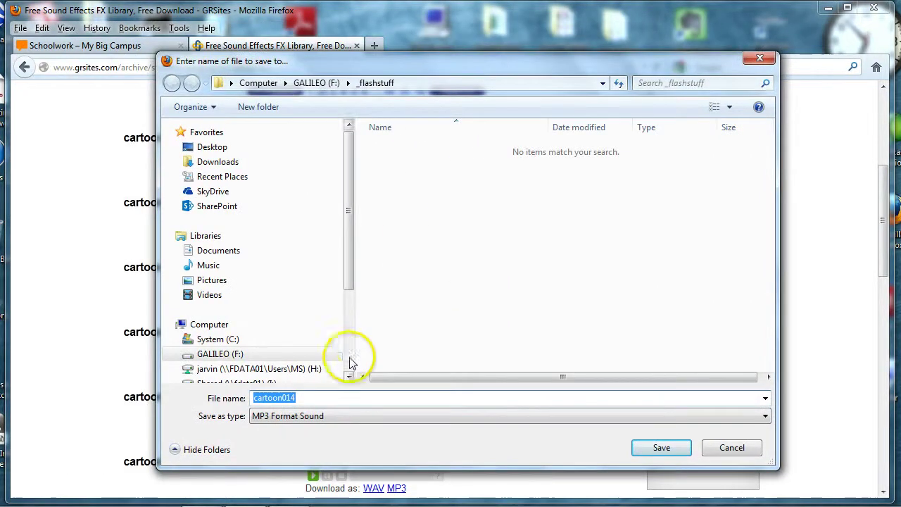
pyautogui.scroll(-1, 314, 375)
pyautogui.click(310, 347)
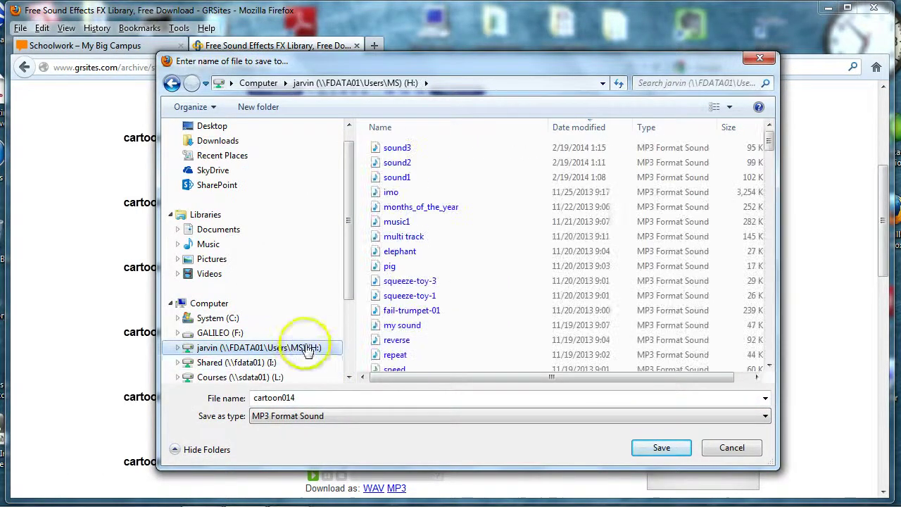
pyautogui.moveTo(310, 400); pyautogui.dragTo(236, 395)
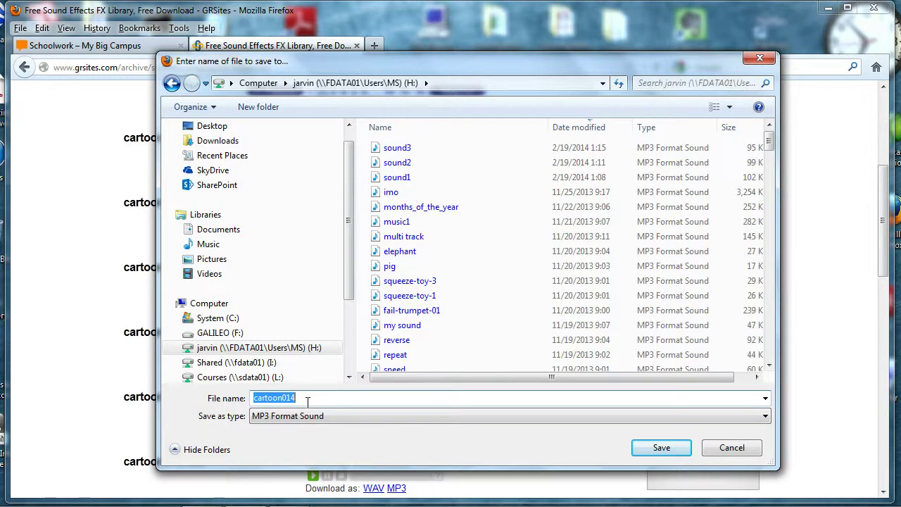
pyautogui.click(643, 448)
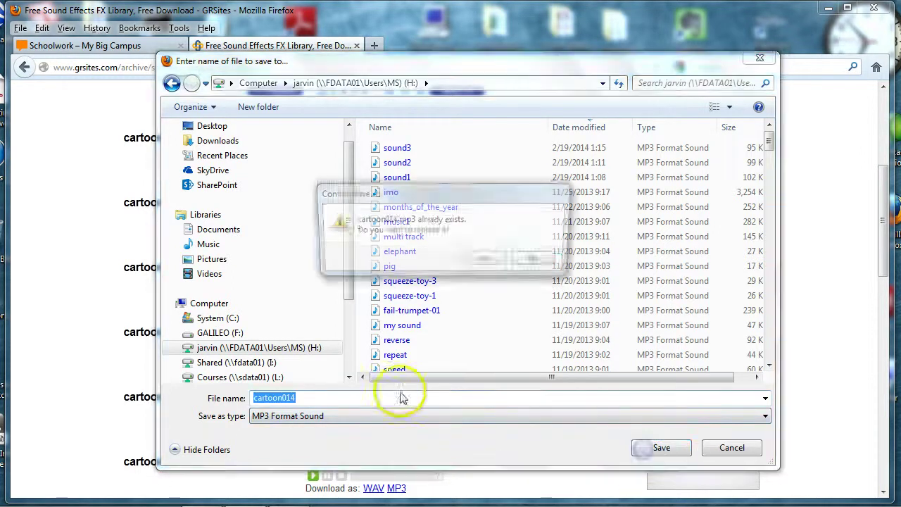
pyautogui.click(487, 264)
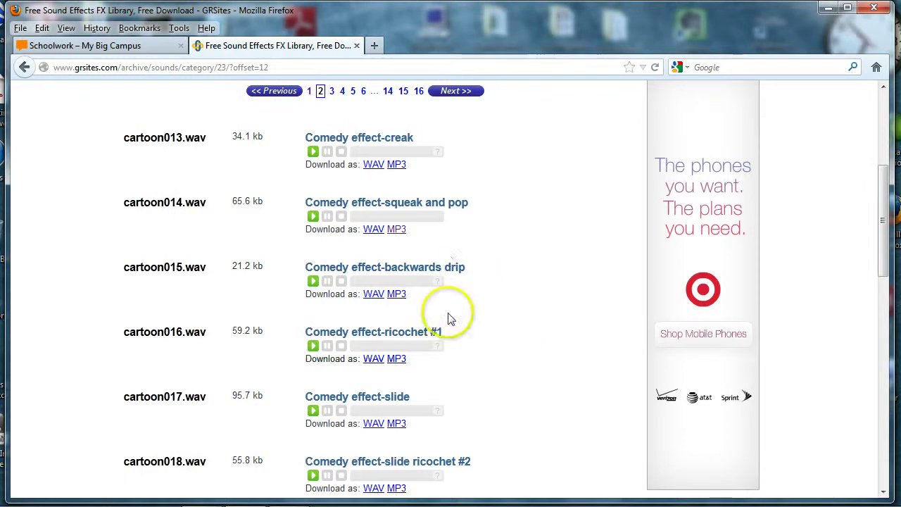
# - Preview "Comedy effect-ricochet #1" and save its MP3 as cartoon016 on the H: drive
pyautogui.scroll(-2, 451, 317)
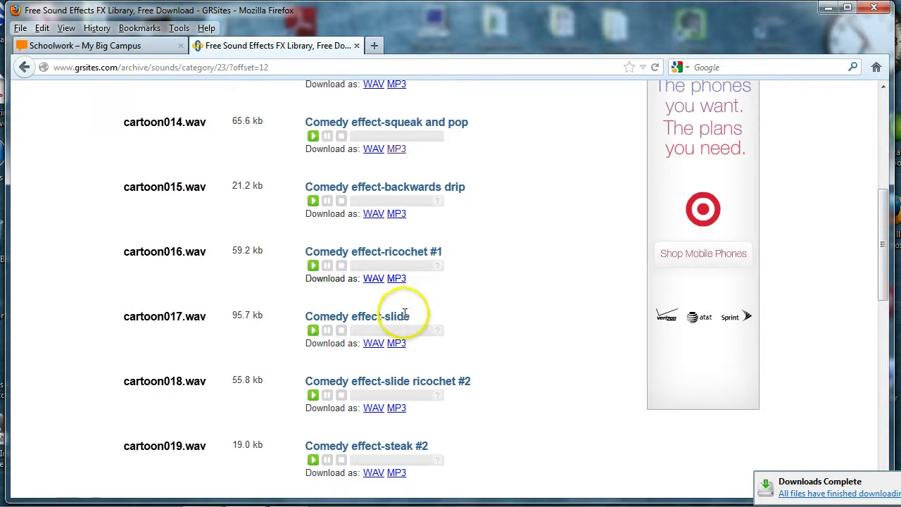
pyautogui.click(312, 265)
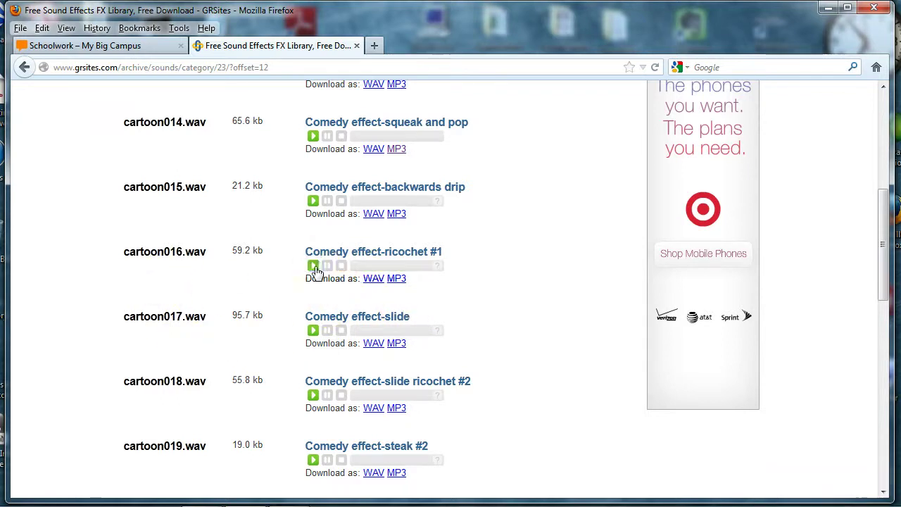
pyautogui.rightClick(396, 280)
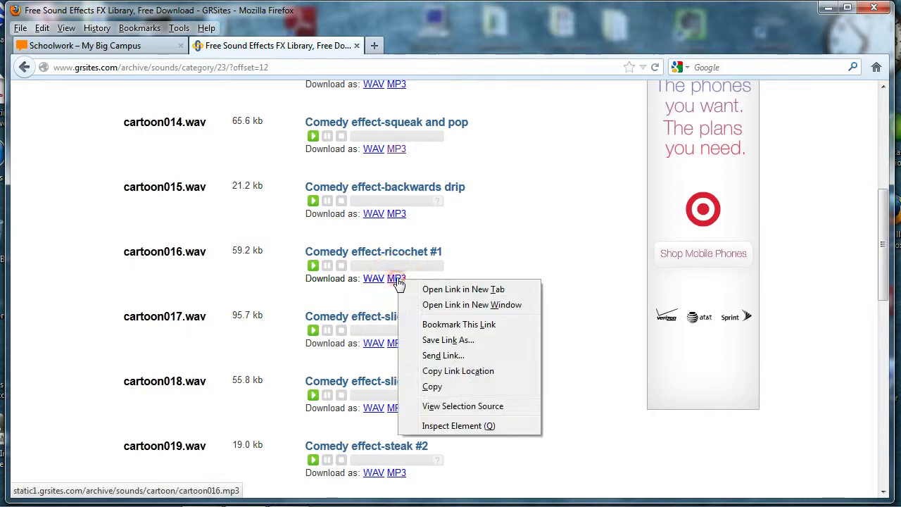
pyautogui.click(438, 341)
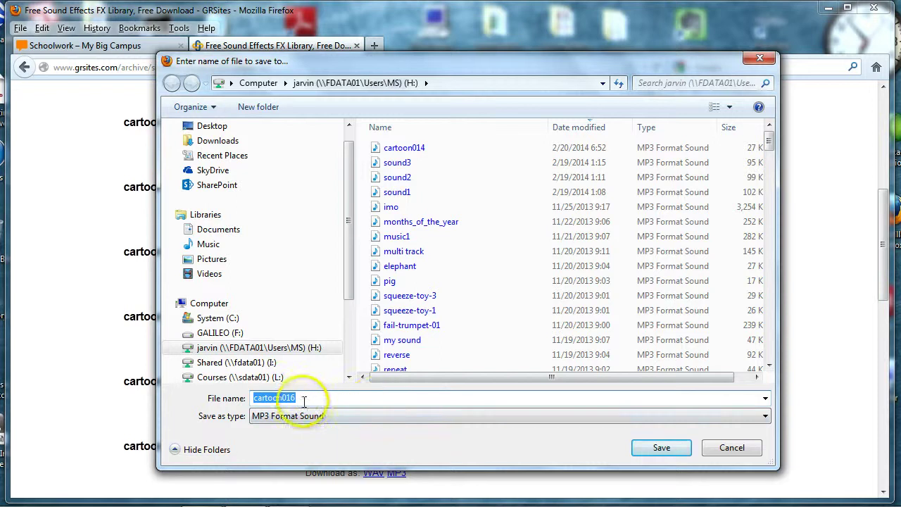
pyautogui.click(676, 453)
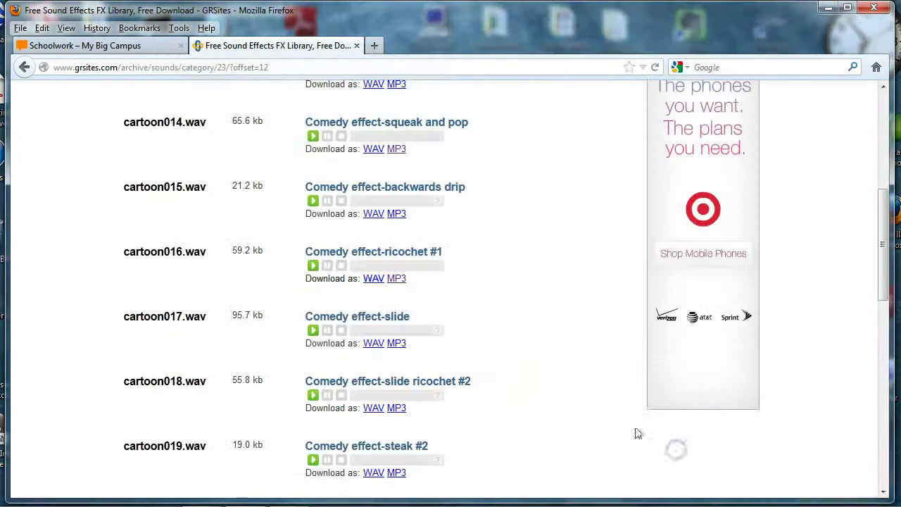
# - Look through the remaining cartoon sounds on the page and listen to "Comedy effect-rapid sequence" (cartoon020.wav)
pyautogui.scroll(-2, 429, 376)
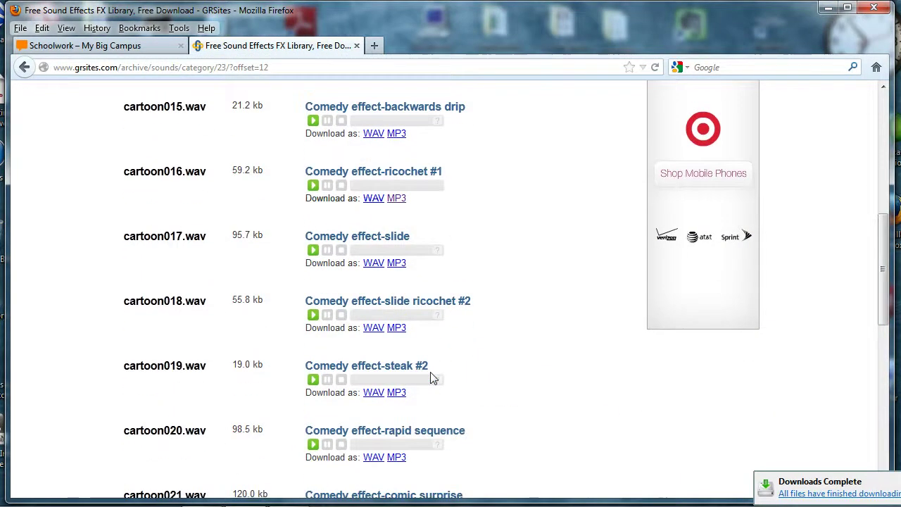
pyautogui.scroll(-4, 397, 366)
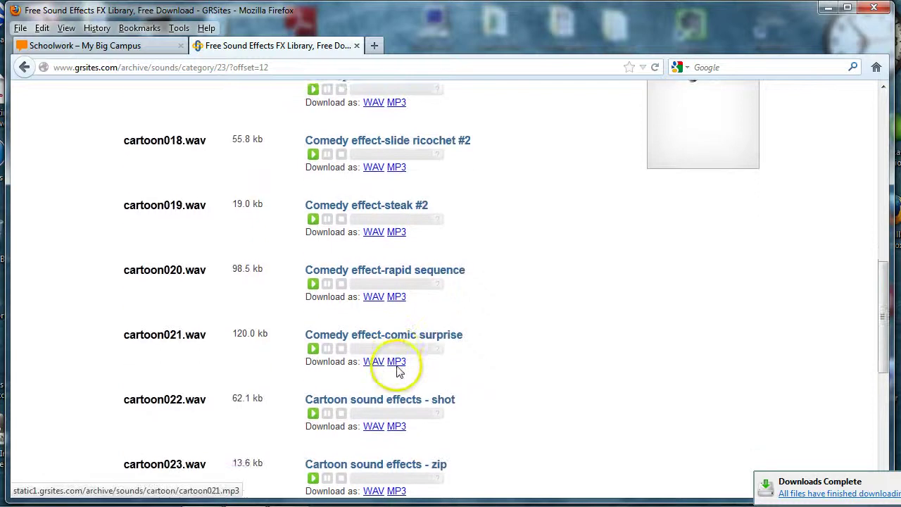
pyautogui.scroll(-2, 397, 369)
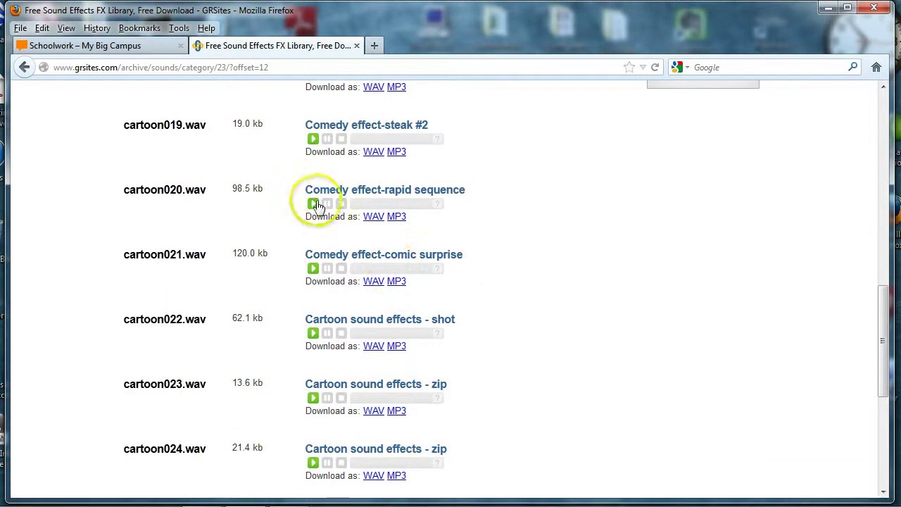
pyautogui.click(313, 203)
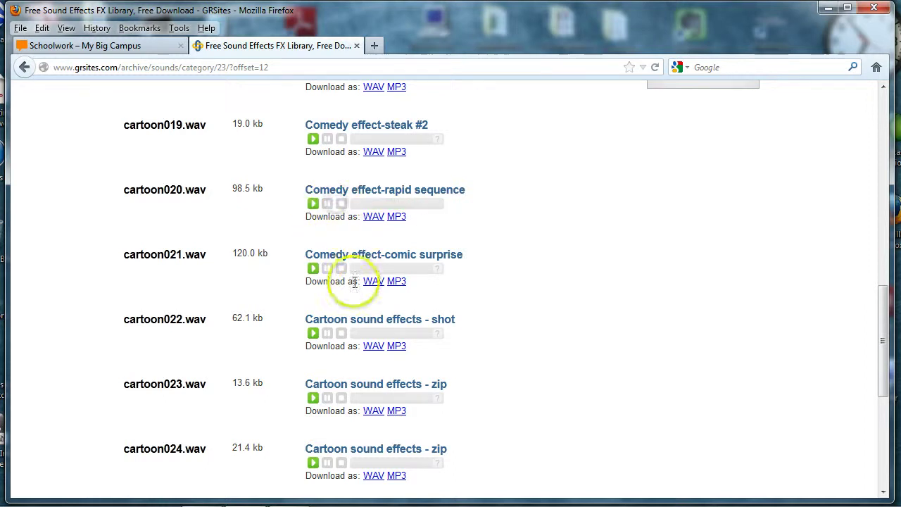
pyautogui.scroll(-2, 355, 275)
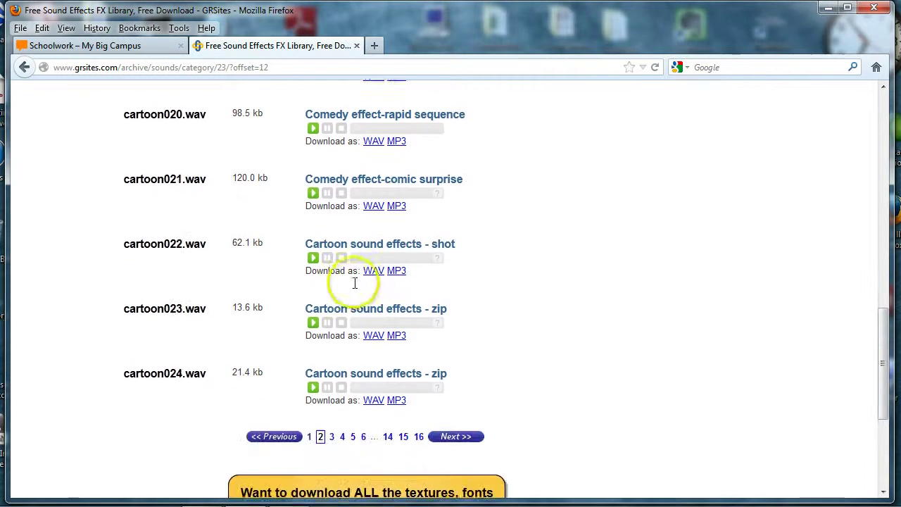
# - Preview "Cartoon sound effects - zip" (cartoon023.wav) and save its MP3 as cartoon023 on the H: network drive
pyautogui.click(312, 319)
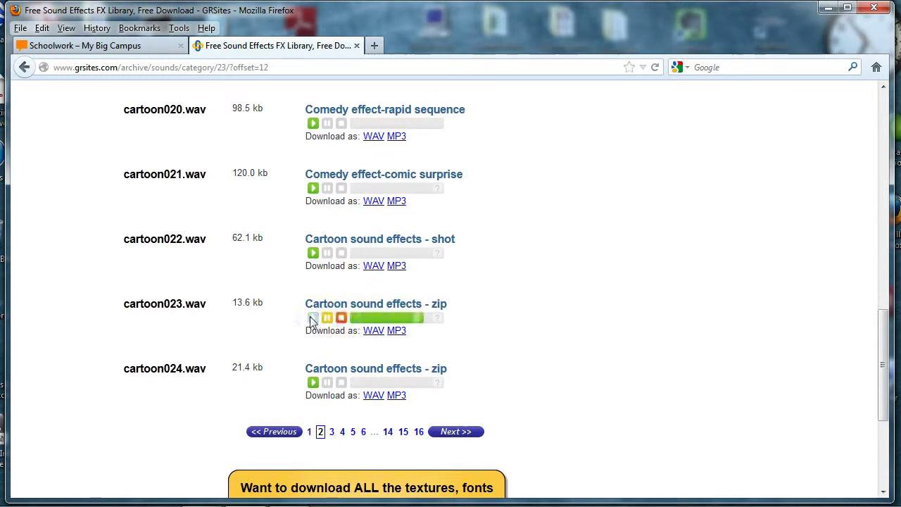
pyautogui.rightClick(398, 332)
pyautogui.click(458, 395)
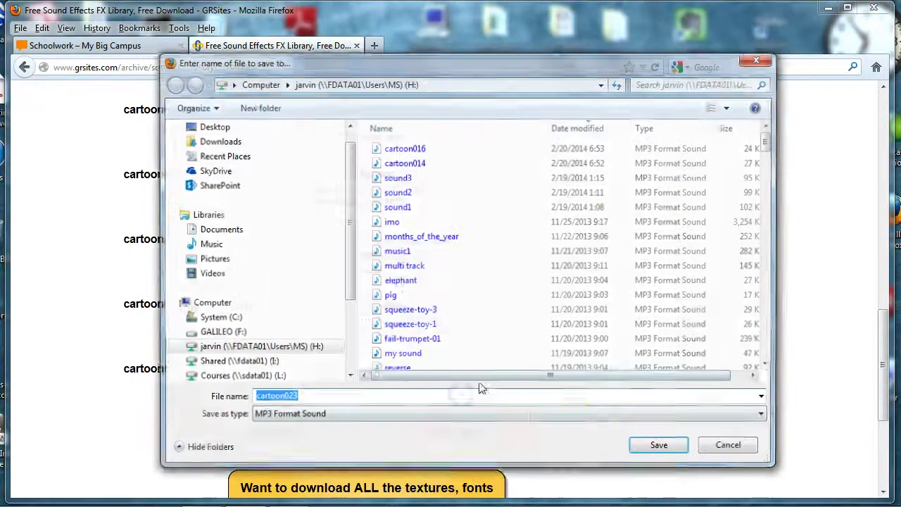
pyautogui.click(660, 448)
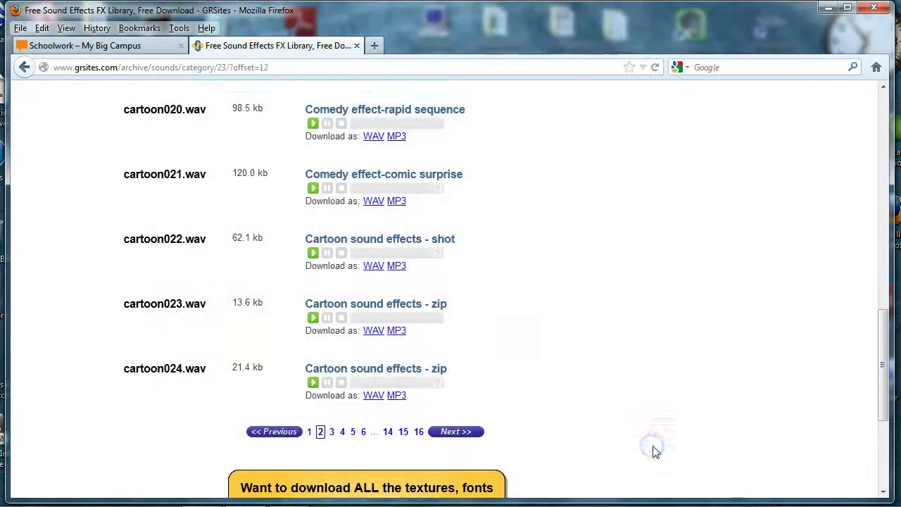
# - Preview "Comedy effect-backwards drip" and save its MP3 as cartoon015 on the H: drive, replacing the existing file
pyautogui.scroll(-2, 504, 346)
pyautogui.scroll(8, 503, 347)
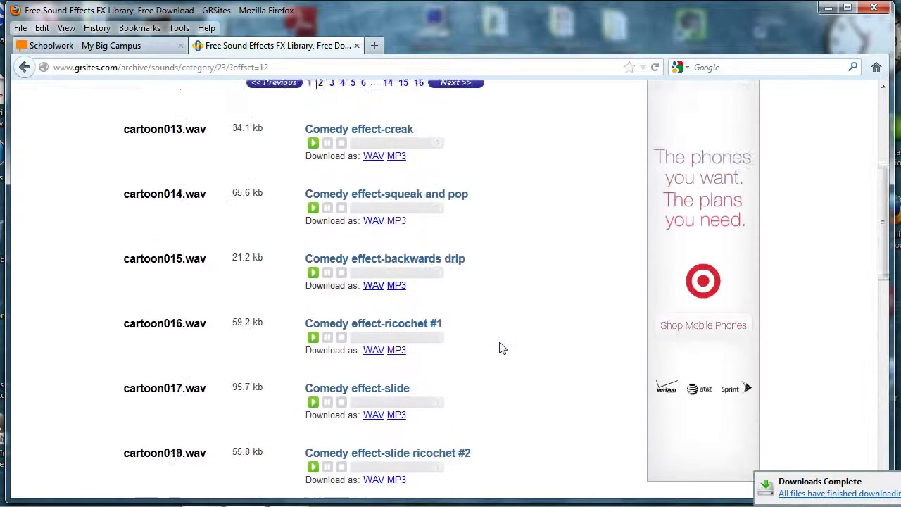
pyautogui.scroll(-2, 499, 346)
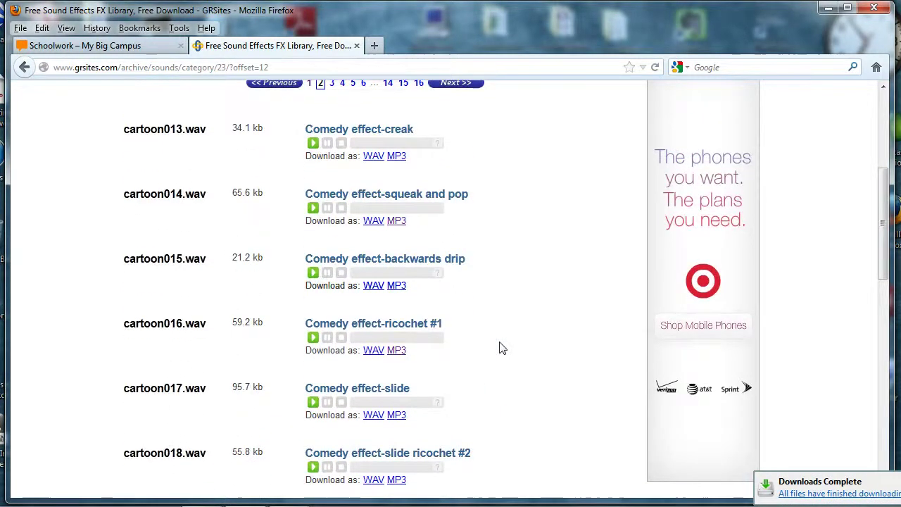
pyautogui.click(313, 202)
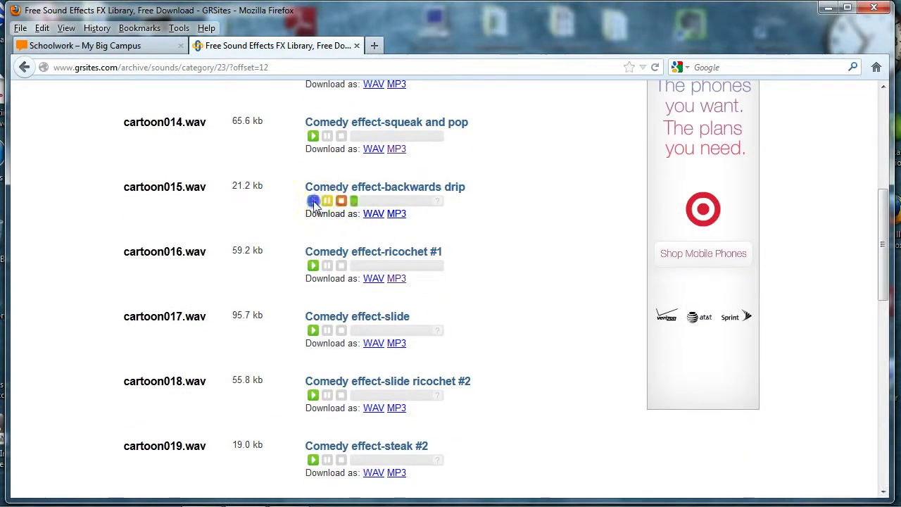
pyautogui.rightClick(396, 215)
pyautogui.click(448, 274)
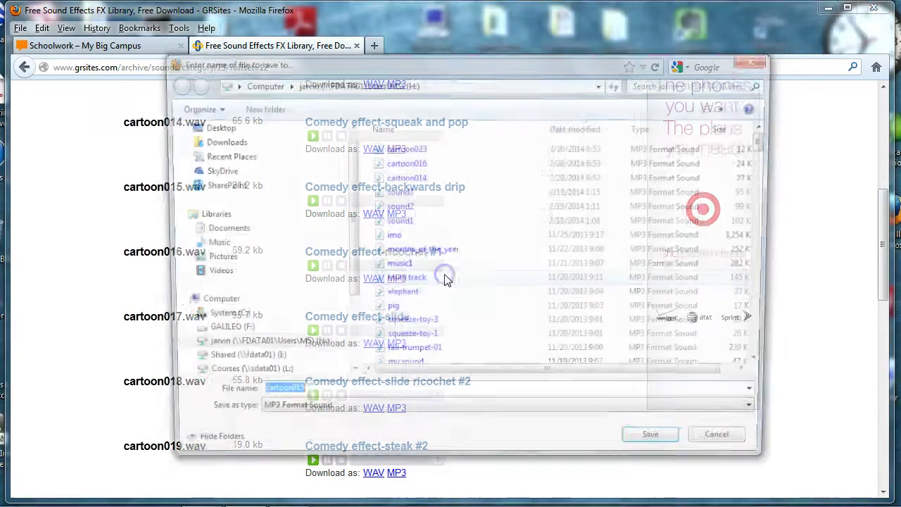
pyautogui.click(661, 449)
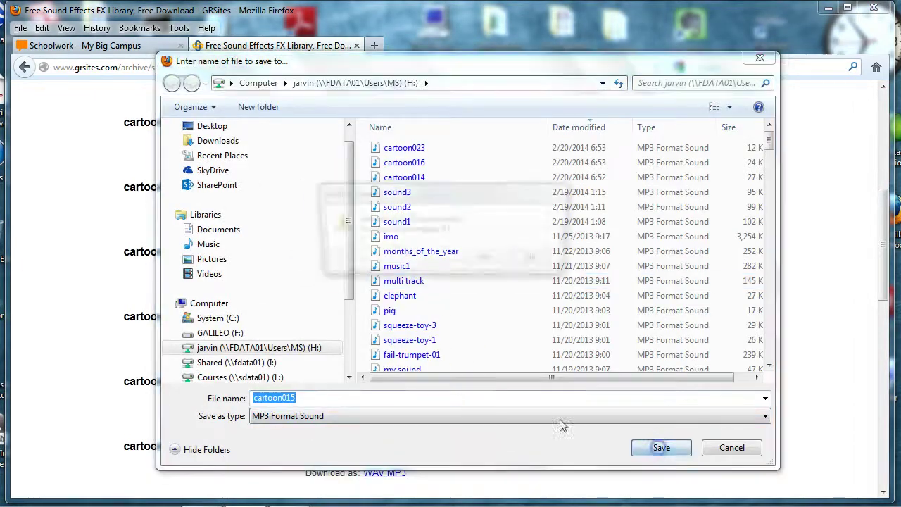
pyautogui.click(484, 259)
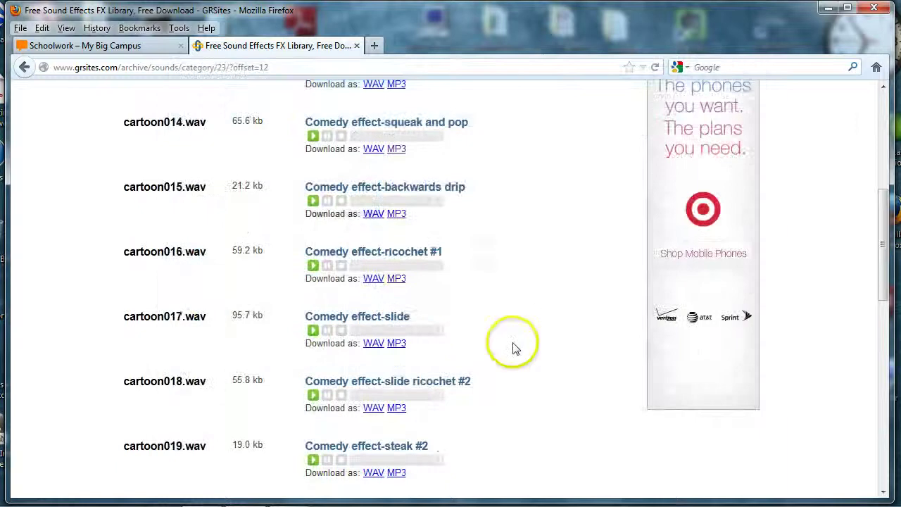
# - Open page 3 of the cartoon sound effects list
pyautogui.scroll(-8, 493, 373)
pyautogui.scroll(-2, 490, 373)
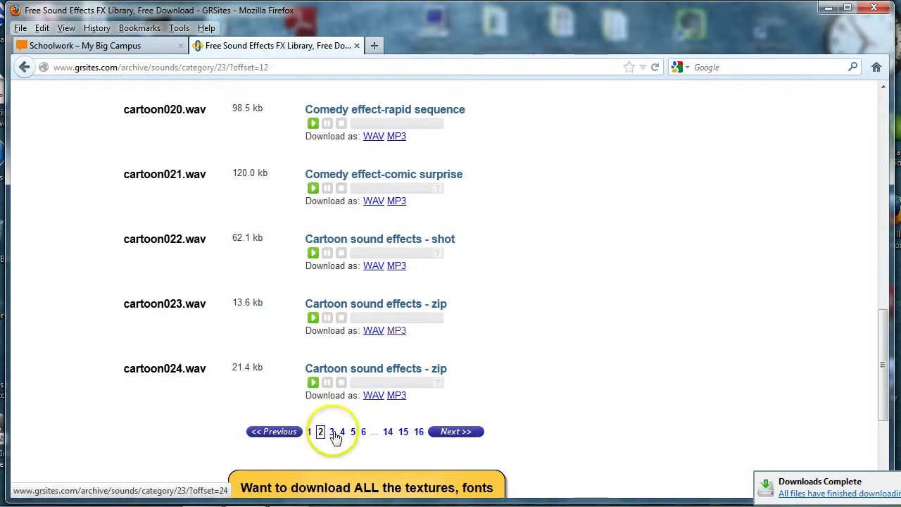
pyautogui.click(332, 434)
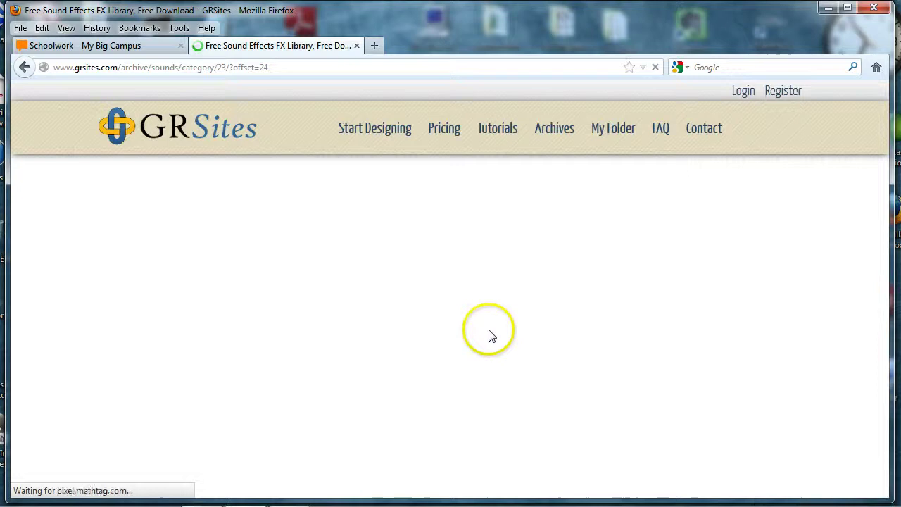
# - Listen to part of "Cartoon sound effects - whirls" (cartoon029.wav) and stop the playback
pyautogui.scroll(-8, 496, 331)
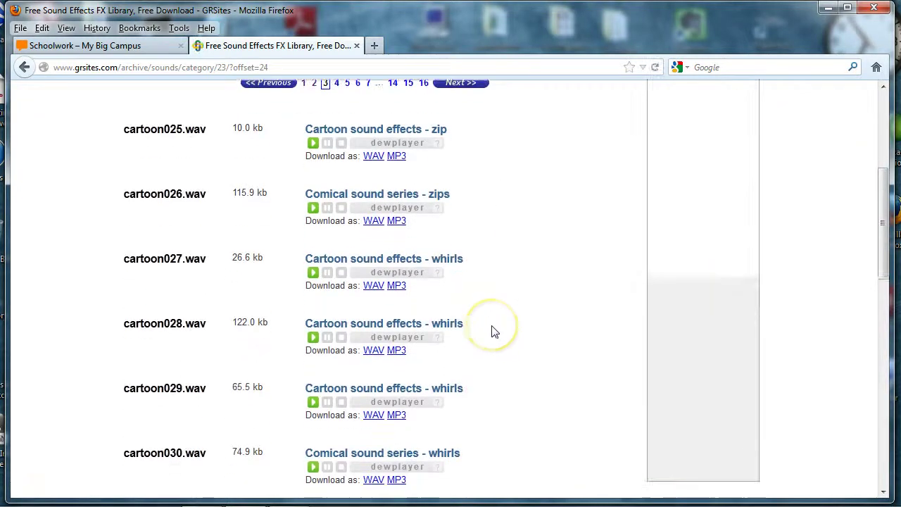
pyautogui.scroll(-2, 492, 330)
pyautogui.click(312, 250)
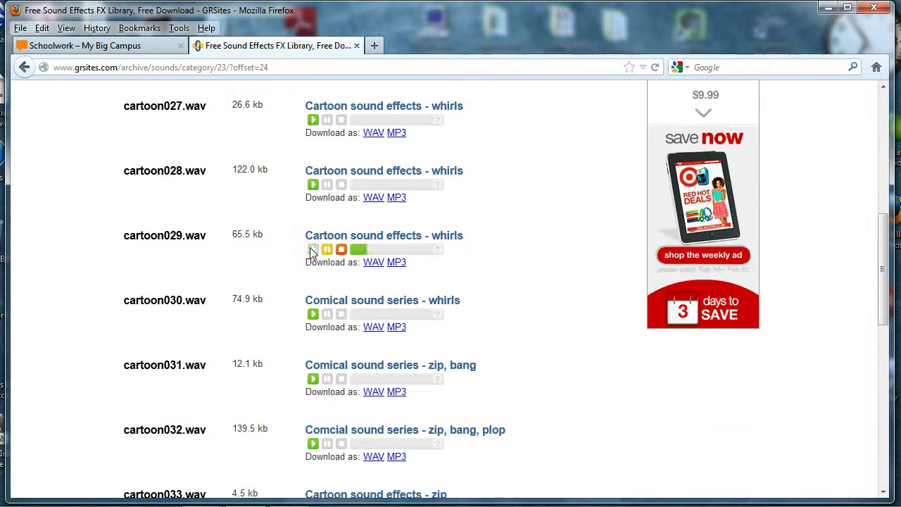
pyautogui.click(341, 250)
pyautogui.scroll(-2, 343, 356)
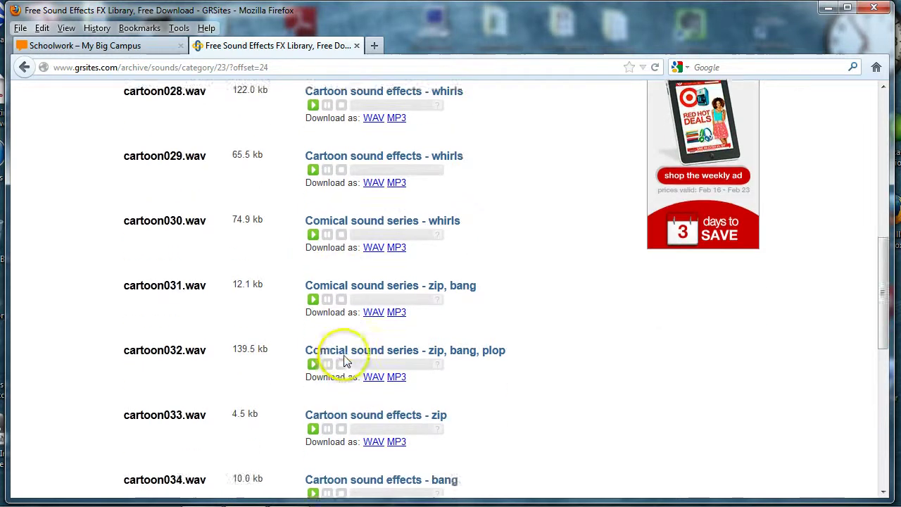
# - Save the MP3 of "Comical sound series - zip, bang" as cartoon031 on the H: network drive
pyautogui.scroll(-2, 344, 361)
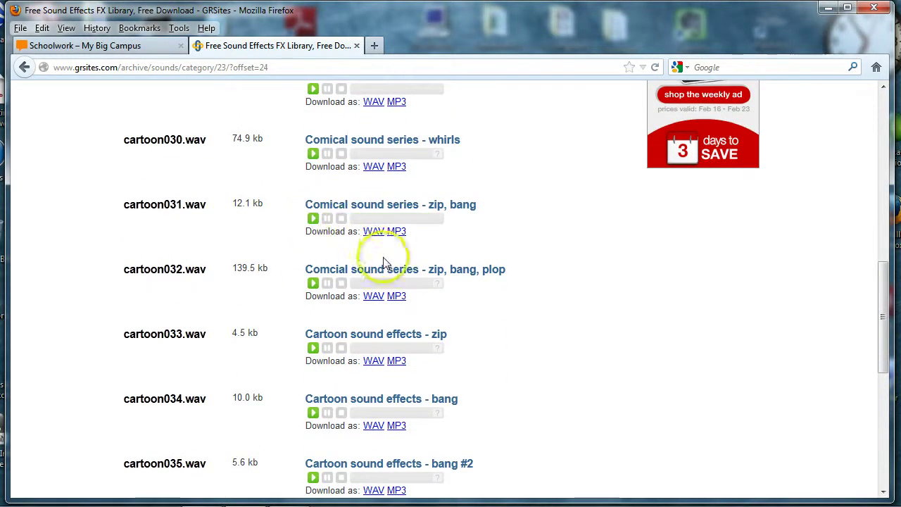
pyautogui.click(397, 233)
pyautogui.rightClick(396, 232)
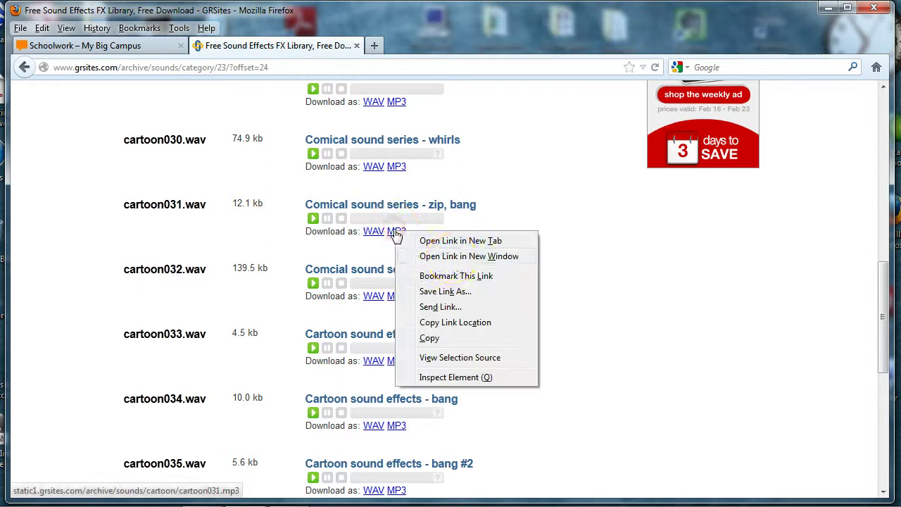
pyautogui.click(447, 291)
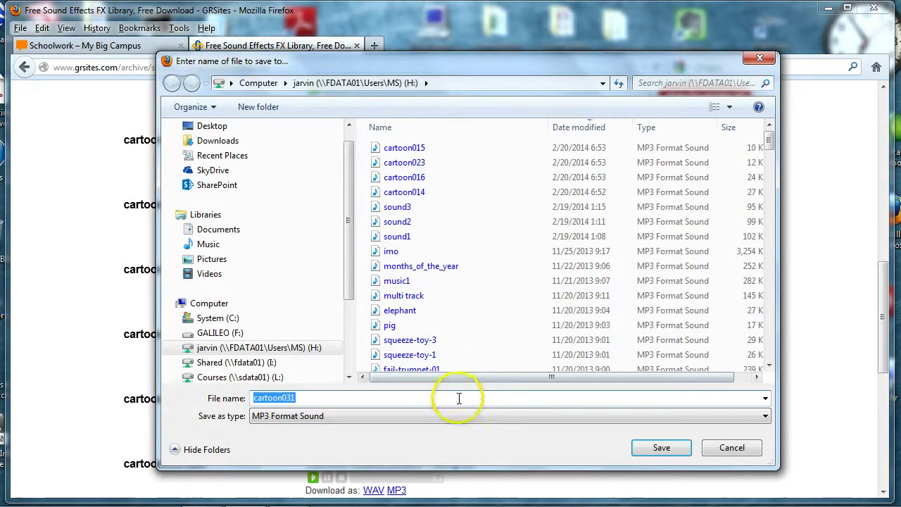
pyautogui.click(659, 449)
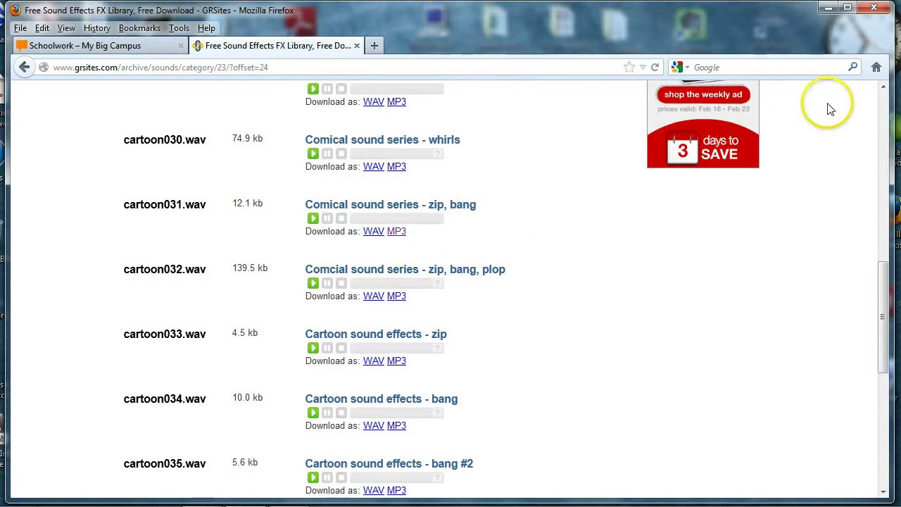
# - Minimize the browser, launch Audacity from the desktop and dismiss its welcome message
pyautogui.click(828, 10)
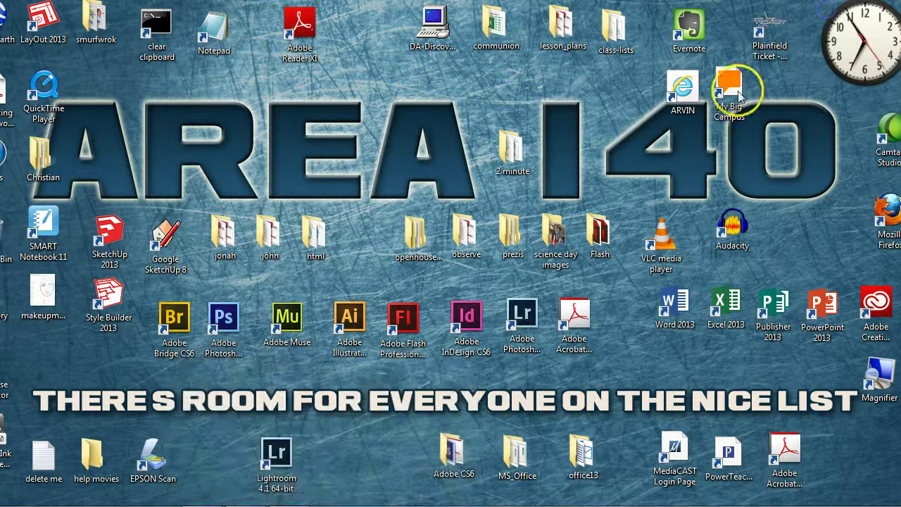
pyautogui.doubleClick(737, 236)
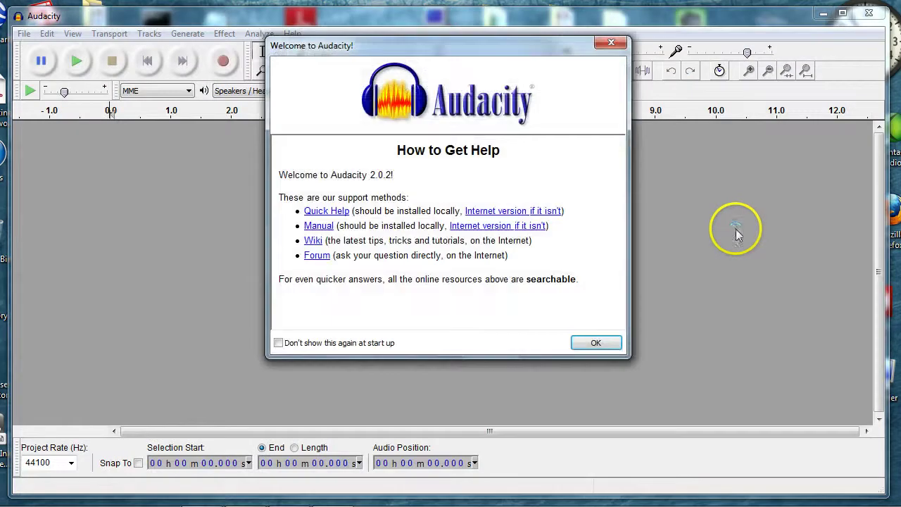
pyautogui.click(595, 342)
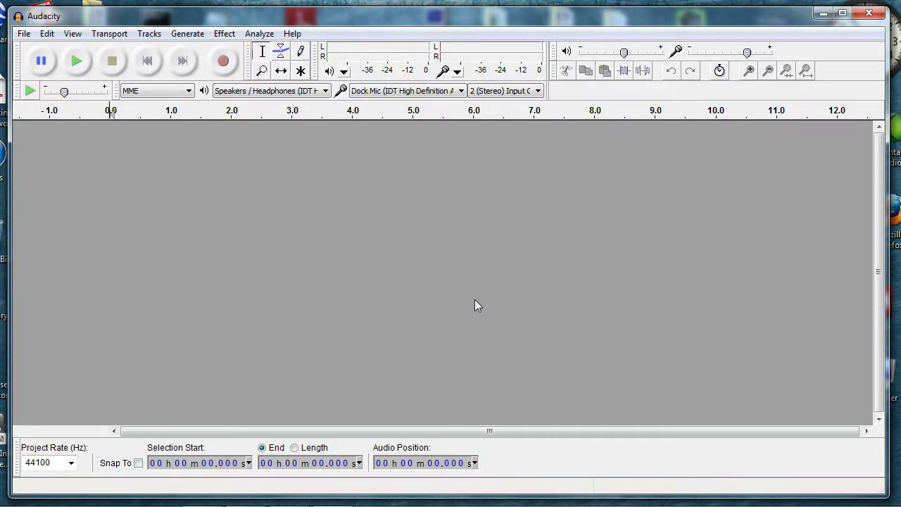
# - Start an audio import from the H: network drive and widen the Date modified column of the file list
pyautogui.click(24, 34)
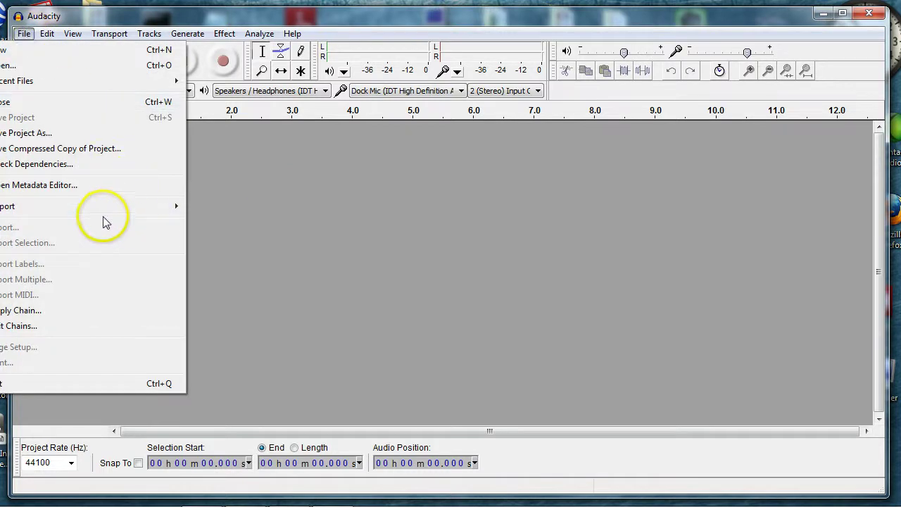
pyautogui.moveTo(92, 217)
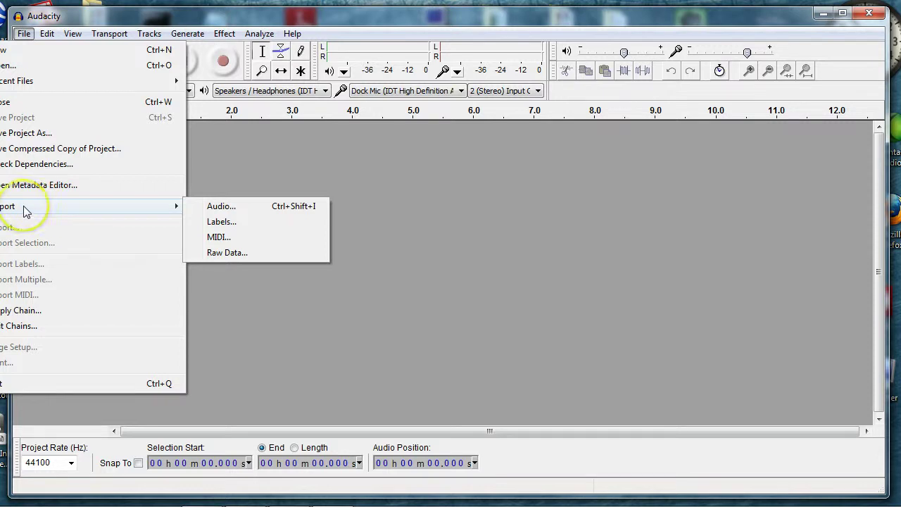
pyautogui.click(300, 211)
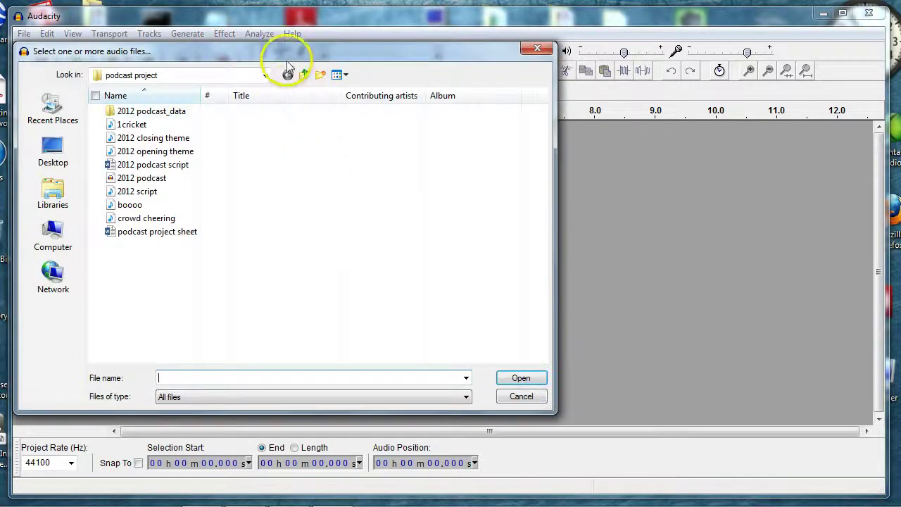
pyautogui.moveTo(286, 51); pyautogui.dragTo(450, 52)
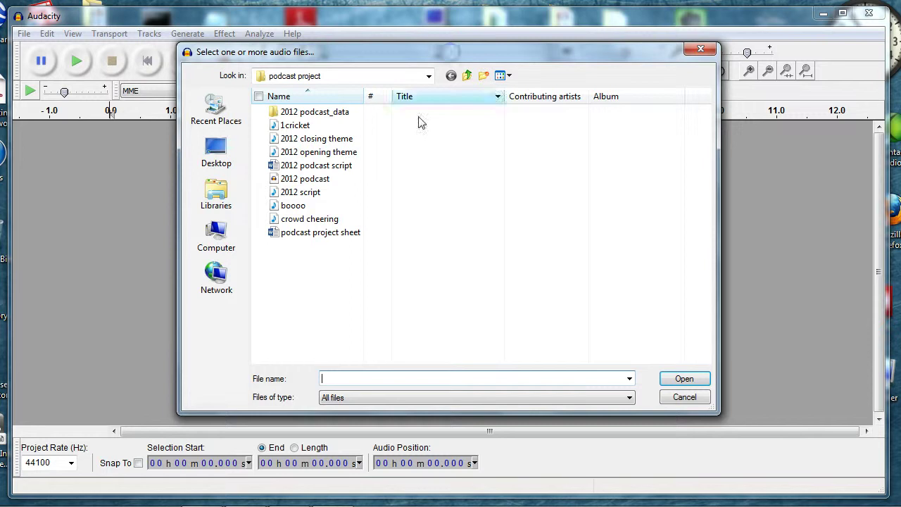
pyautogui.click(223, 238)
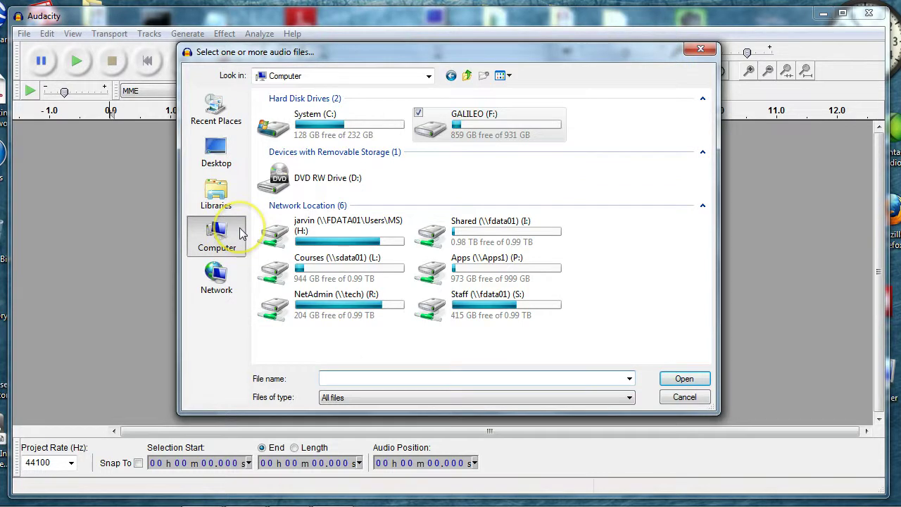
pyautogui.click(328, 240)
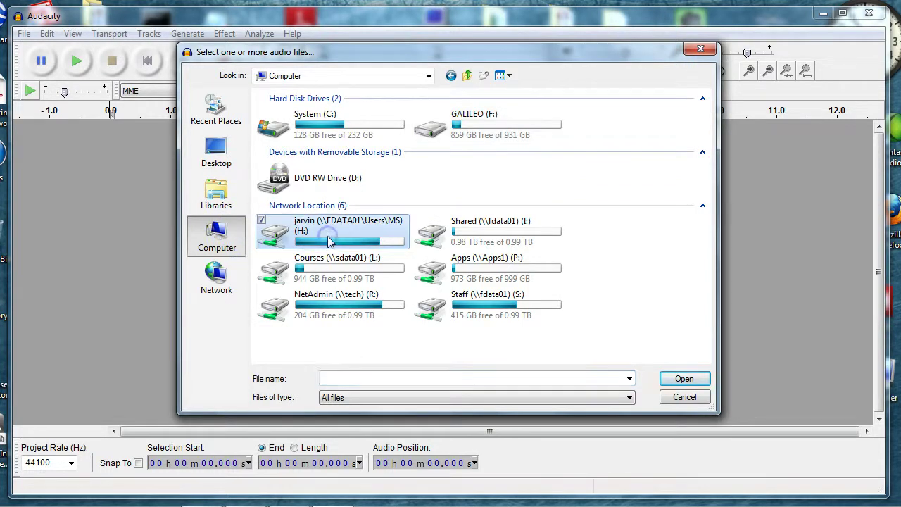
pyautogui.doubleClick(328, 241)
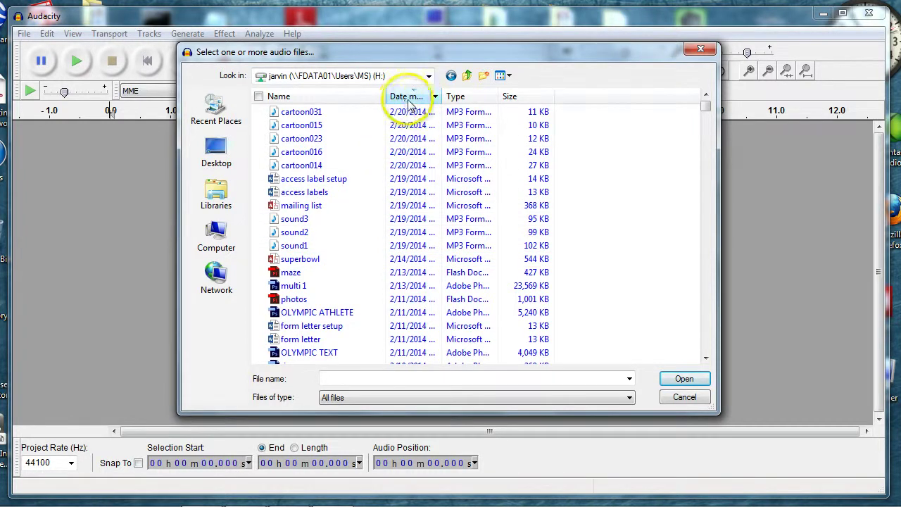
pyautogui.moveTo(442, 97); pyautogui.dragTo(491, 98)
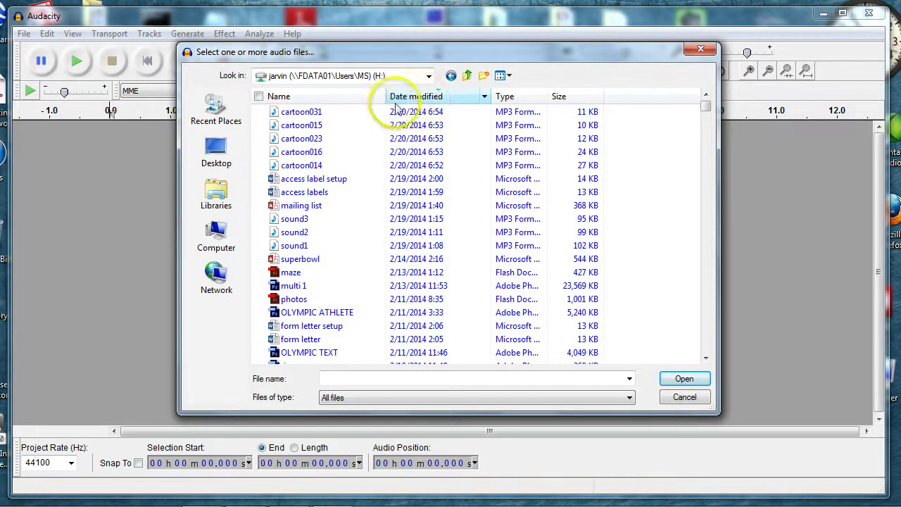
# - Sort the H: drive's file list by name and look through its folders
pyautogui.click(304, 97)
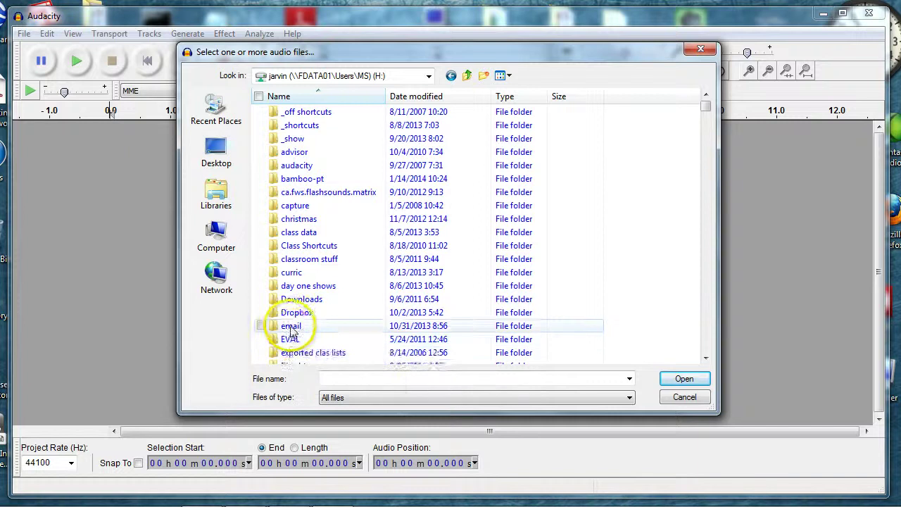
pyautogui.scroll(-2, 292, 332)
pyautogui.scroll(-9, 292, 332)
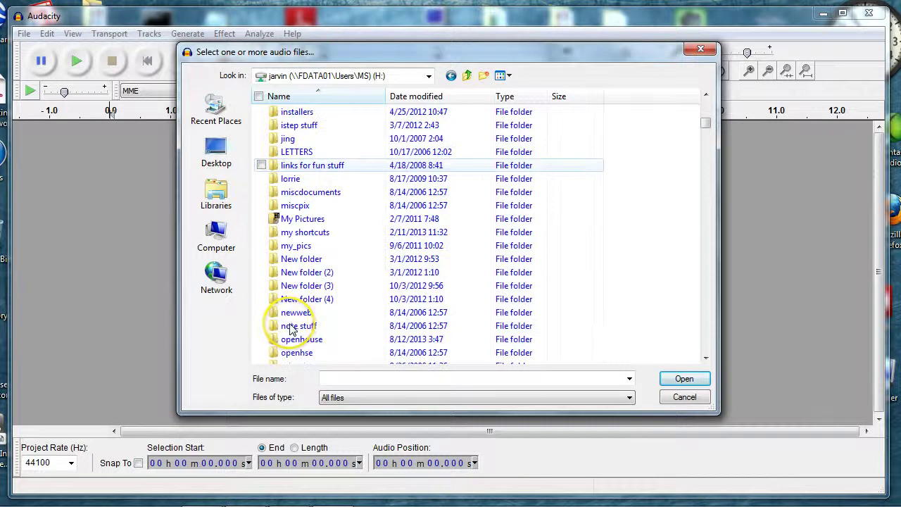
pyautogui.scroll(5, 292, 331)
pyautogui.scroll(6, 292, 330)
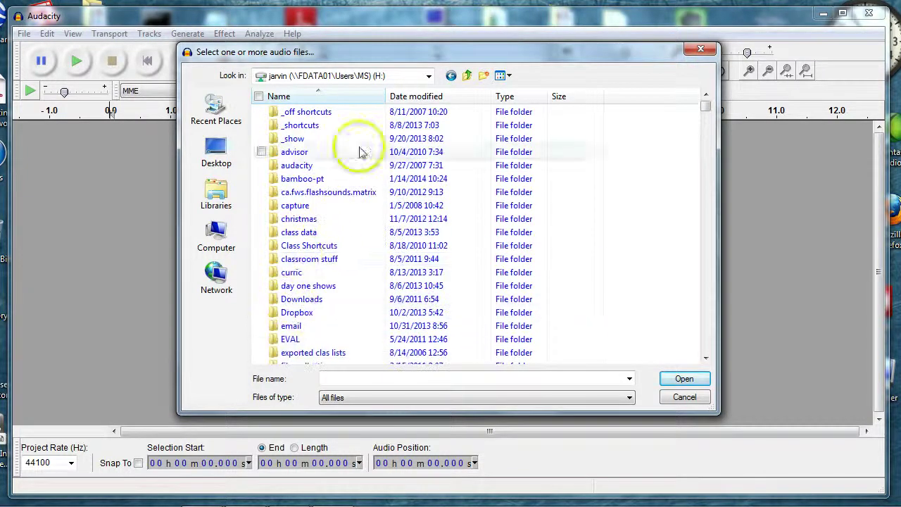
# - Sort the files by date modified, newest first, and import the MP3 file cartoon014
pyautogui.click(412, 101)
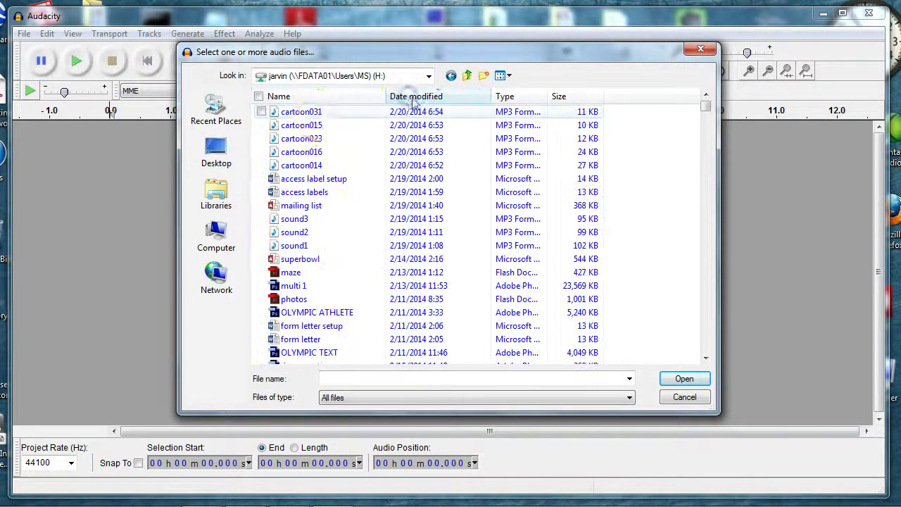
pyautogui.click(308, 168)
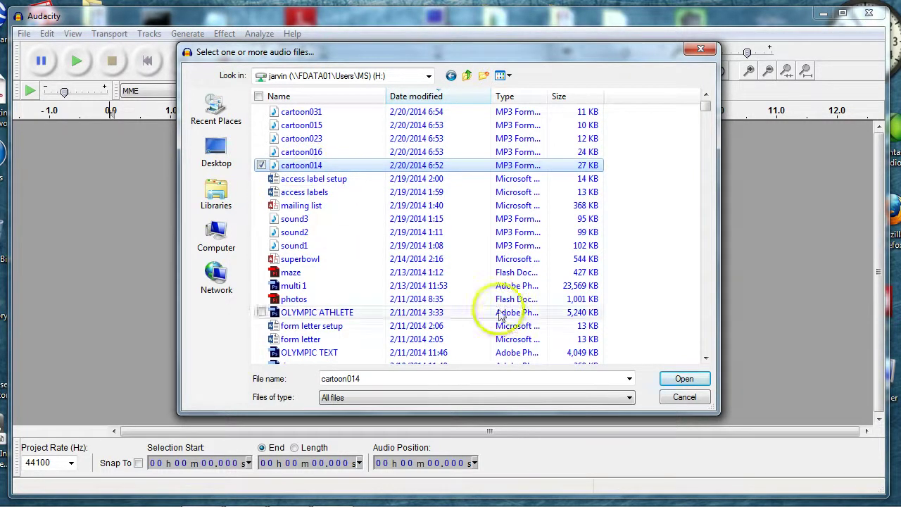
pyautogui.click(683, 379)
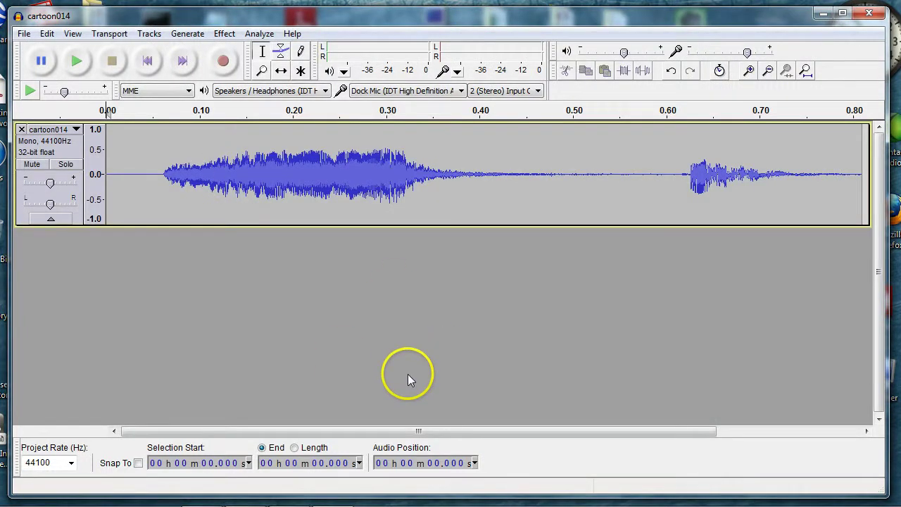
# - Play back the cartoon014 track and import the MP3 file cartoon016 from the H: network drive
pyautogui.click(75, 61)
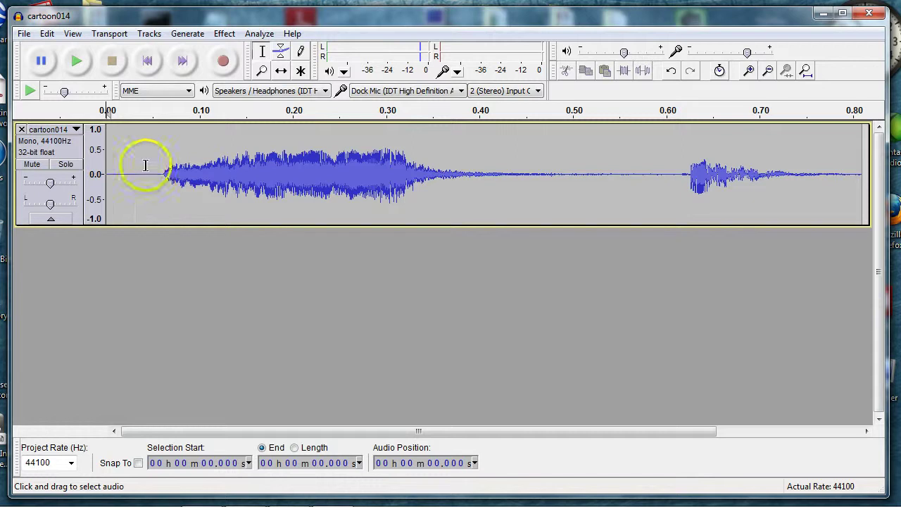
pyautogui.click(24, 34)
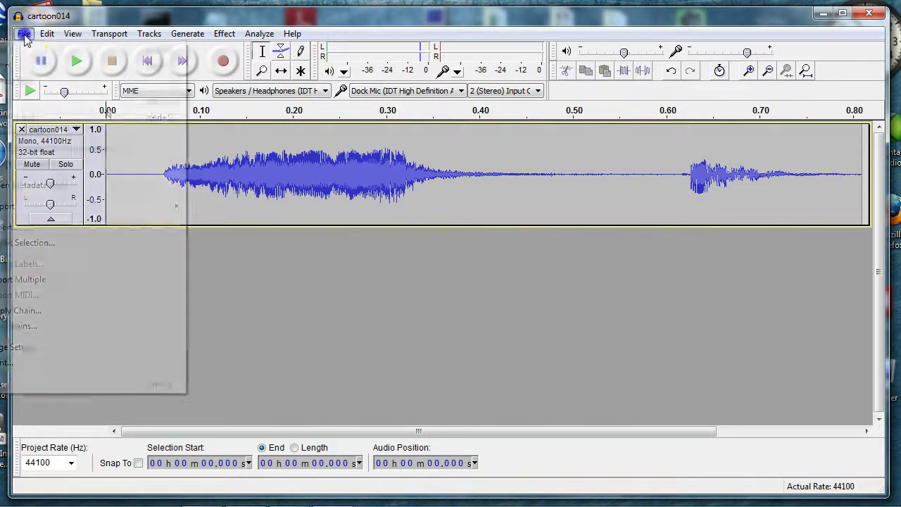
pyautogui.moveTo(144, 205)
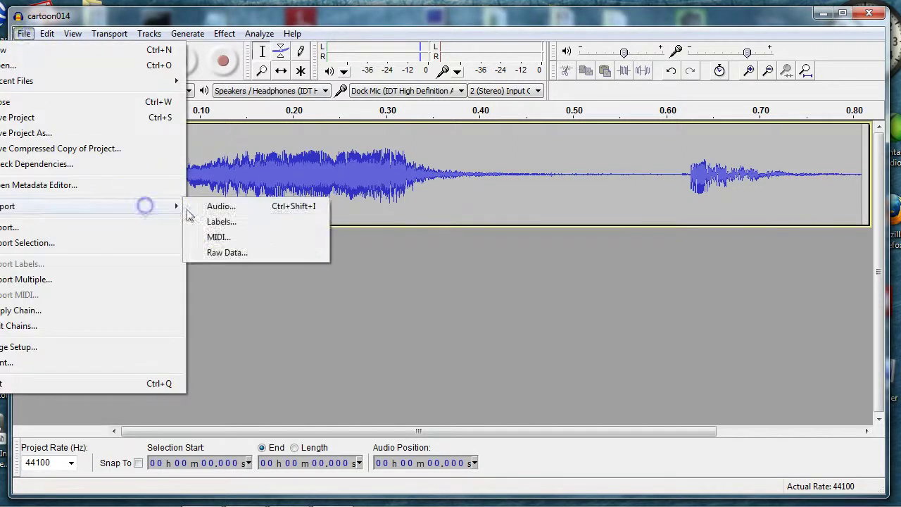
pyautogui.click(238, 208)
pyautogui.click(311, 153)
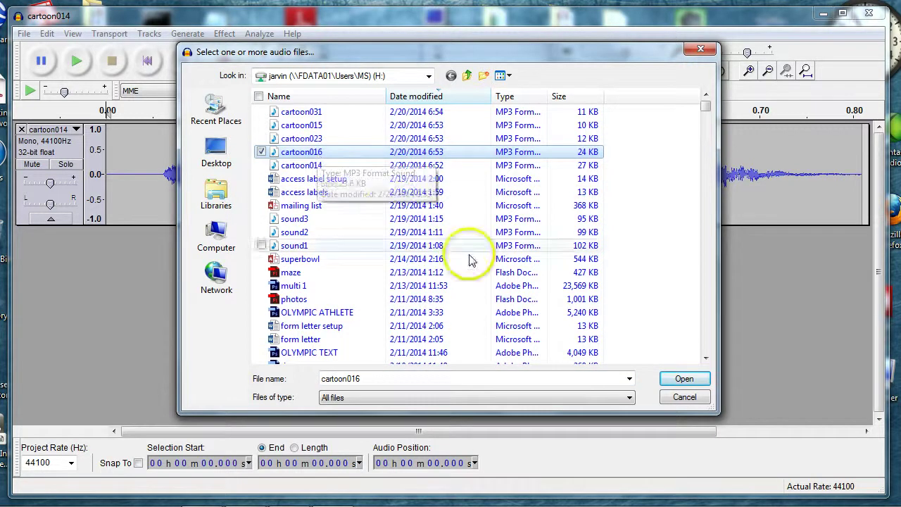
pyautogui.click(674, 380)
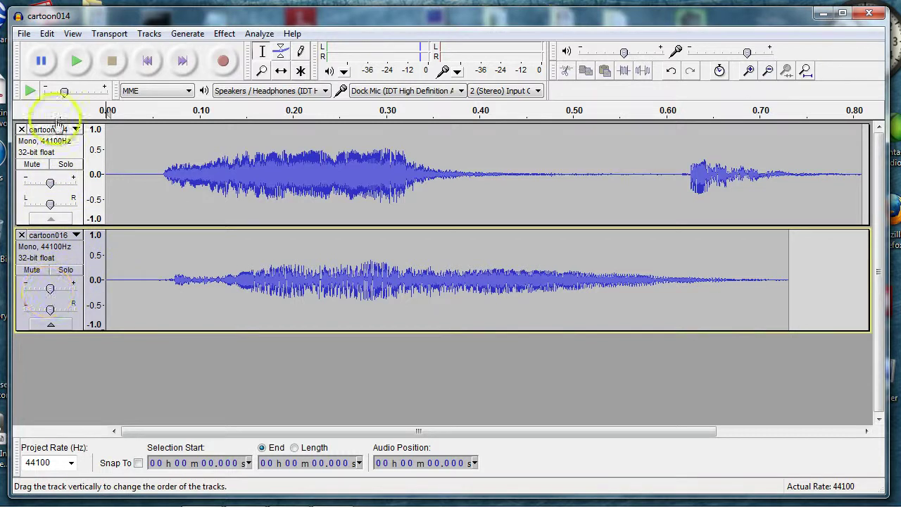
# - Play the cartoon014 and cartoon016 tracks together and import the MP3 file cartoon023 from the H: drive
pyautogui.click(74, 62)
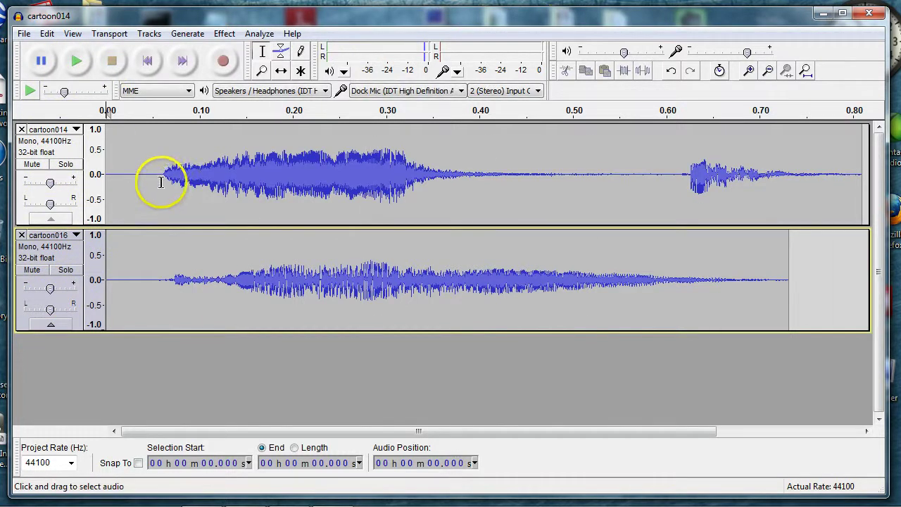
pyautogui.click(23, 33)
pyautogui.moveTo(141, 206)
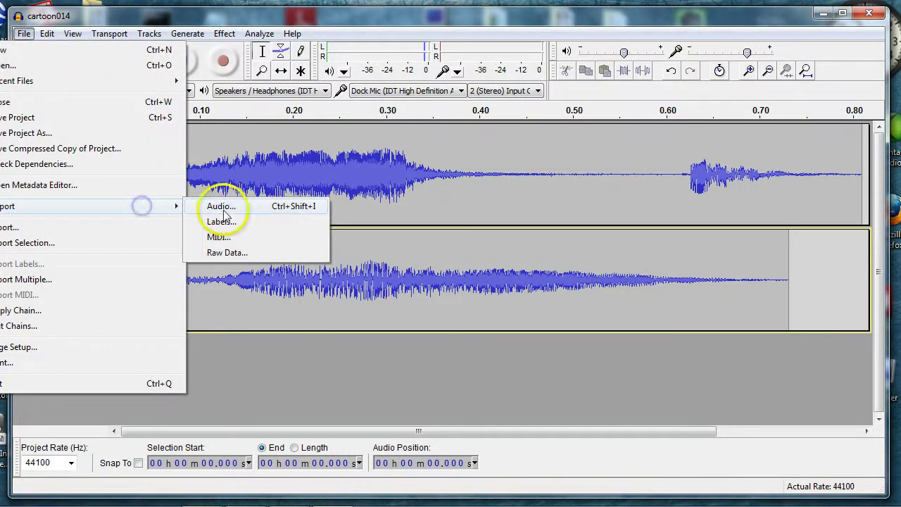
pyautogui.click(222, 208)
pyautogui.click(316, 139)
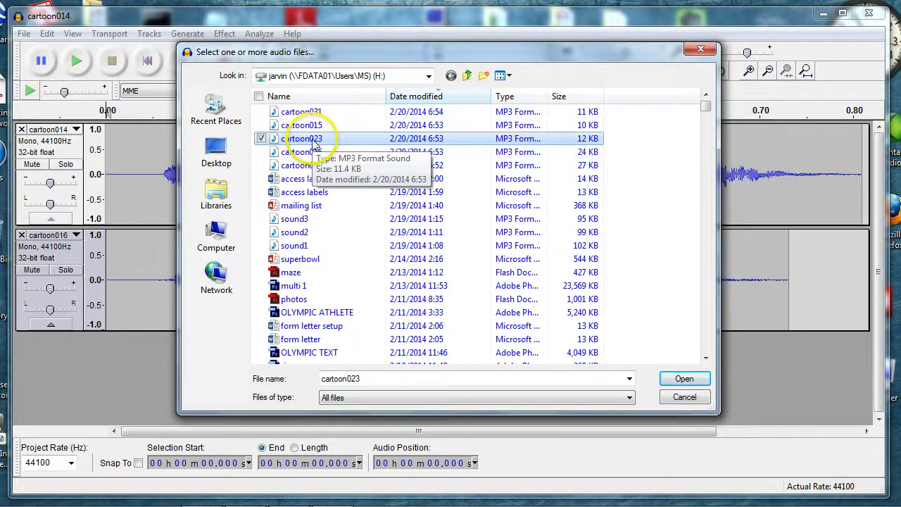
pyautogui.click(684, 380)
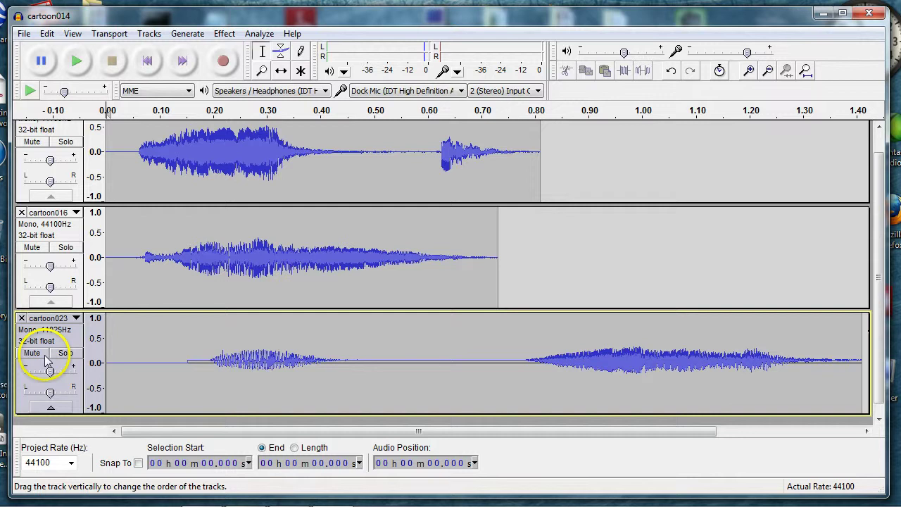
# - Import the MP3 file cartoon015 from the H: drive as another track
pyautogui.click(23, 34)
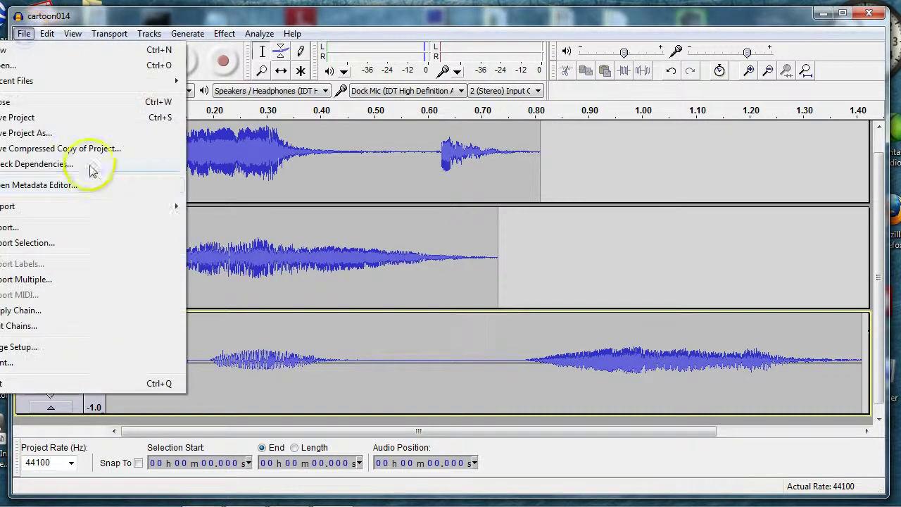
pyautogui.moveTo(136, 206)
pyautogui.click(214, 205)
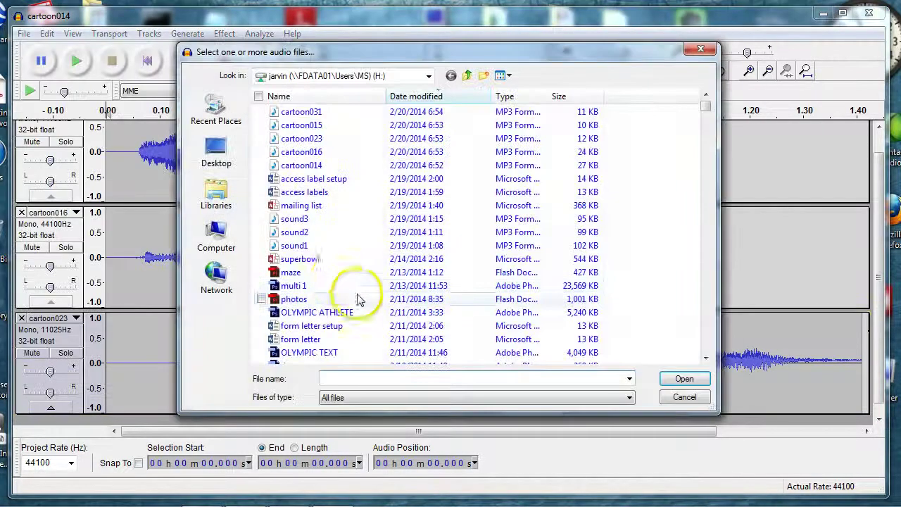
pyautogui.click(301, 125)
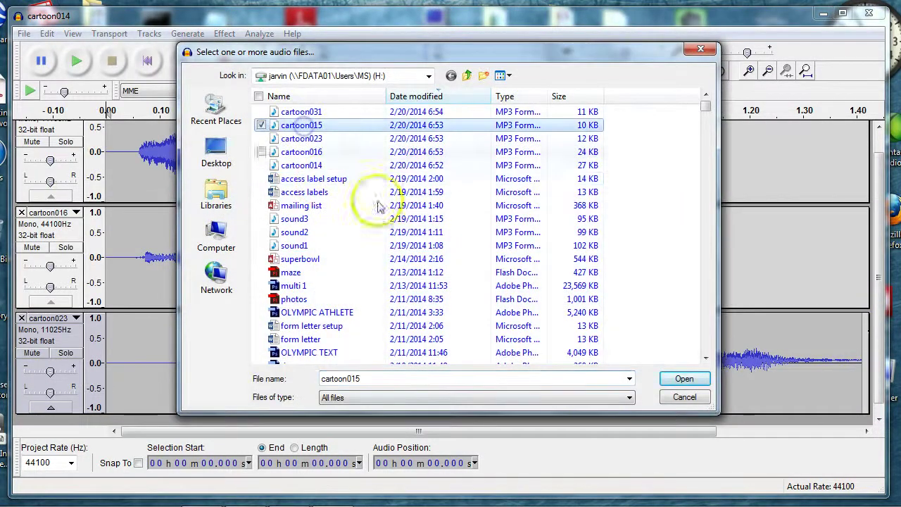
pyautogui.click(683, 380)
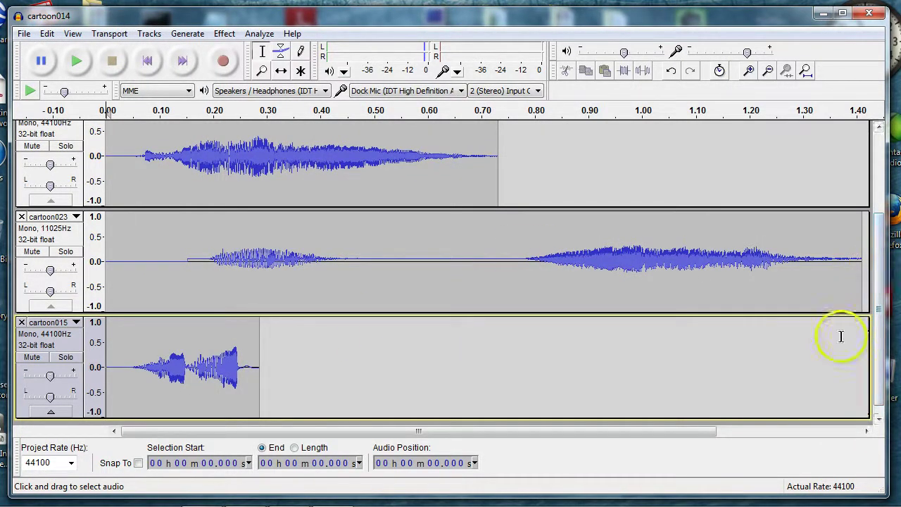
# - Import the MP3 file cartoon031 from the H: drive as the fifth track
pyautogui.moveTo(877, 306)
pyautogui.mouseDown()
pyautogui.moveTo(870, 197)
pyautogui.moveTo(880, 359)
pyautogui.moveTo(885, 218)
pyautogui.moveTo(881, 315)
pyautogui.mouseUp()
pyautogui.moveTo(877, 345); pyautogui.dragTo(863, 357)
pyautogui.moveTo(639, 432); pyautogui.dragTo(357, 456)
pyautogui.moveTo(498, 456); pyautogui.dragTo(162, 291)
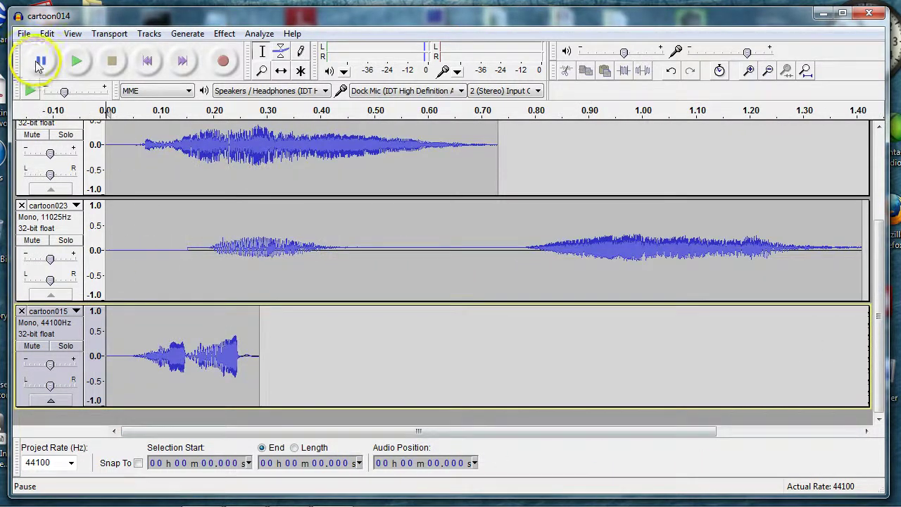
pyautogui.click(24, 34)
pyautogui.moveTo(151, 202)
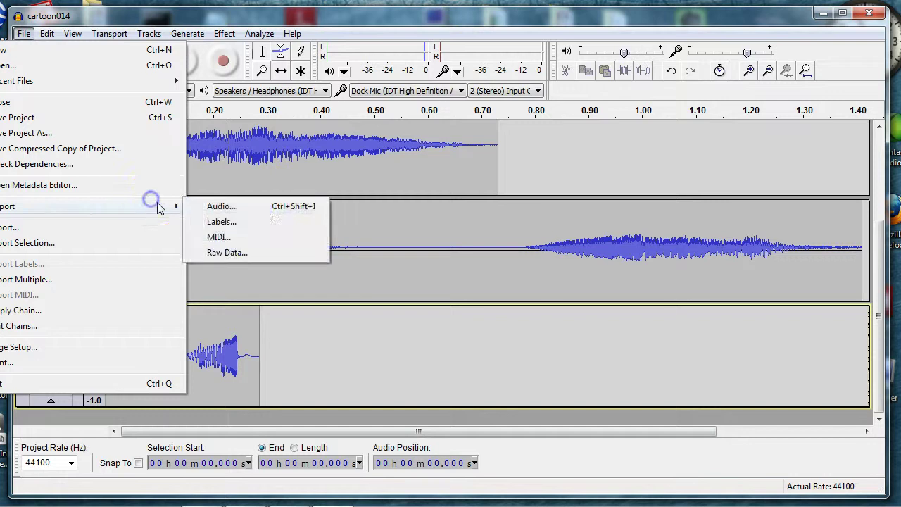
pyautogui.click(266, 207)
pyautogui.click(303, 112)
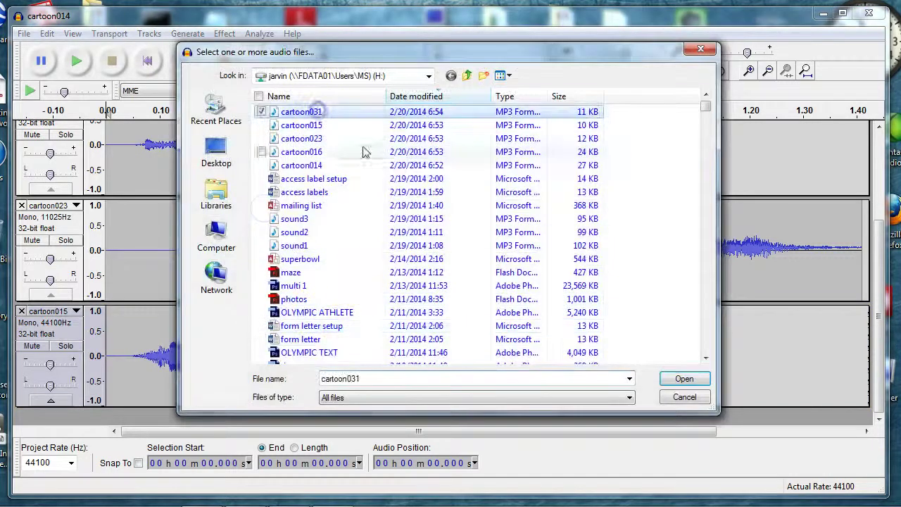
pyautogui.click(684, 379)
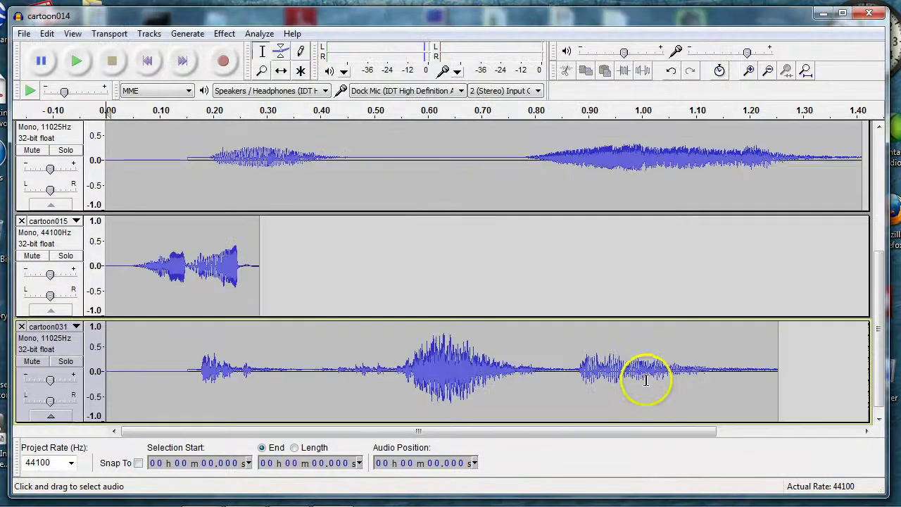
# - Look over all five imported tracks and play them back together from the start
pyautogui.scroll(5, 683, 362)
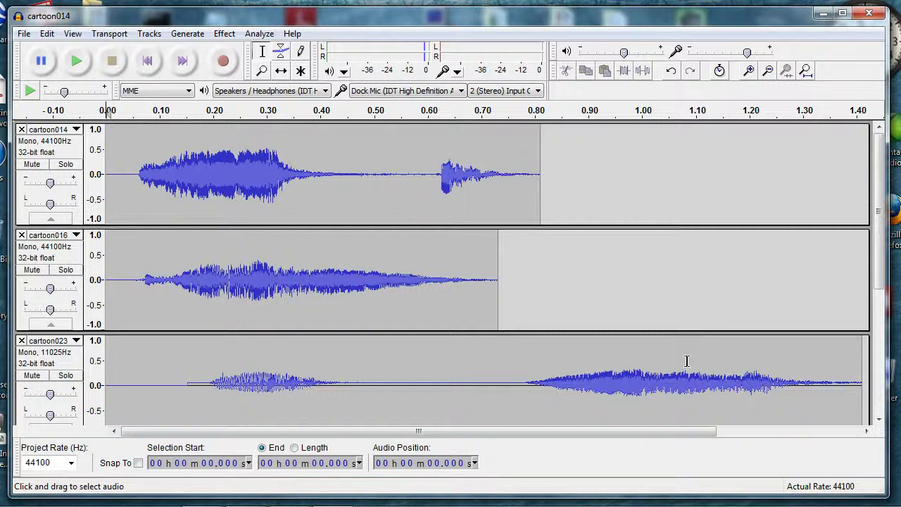
pyautogui.scroll(-5, 686, 361)
pyautogui.scroll(5, 687, 361)
pyautogui.scroll(-5, 686, 361)
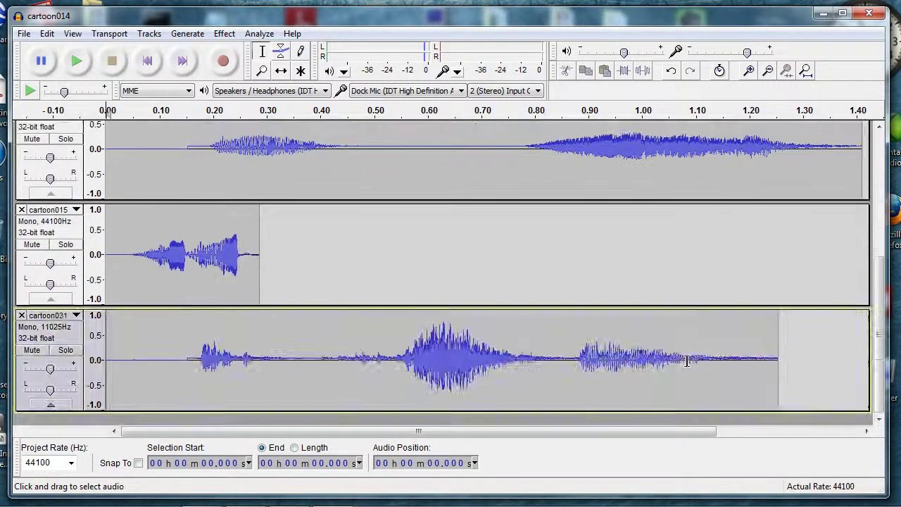
pyautogui.scroll(5, 686, 361)
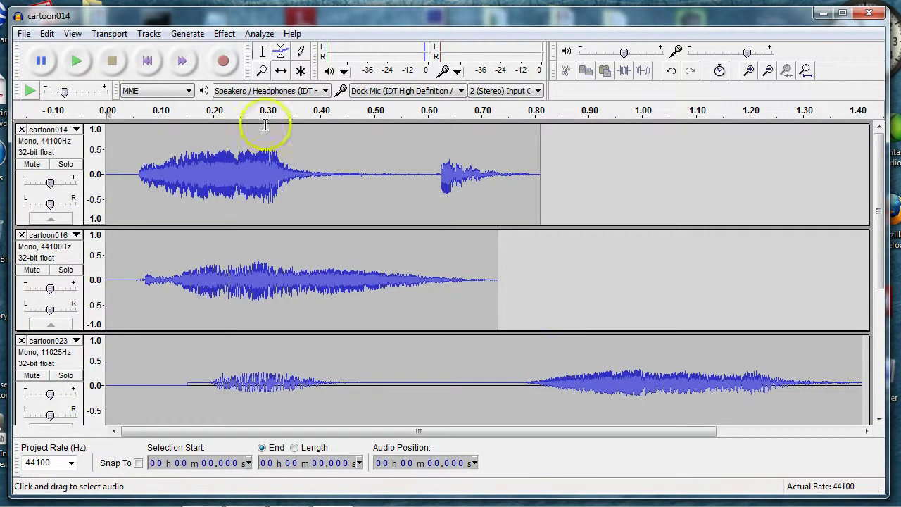
pyautogui.click(77, 62)
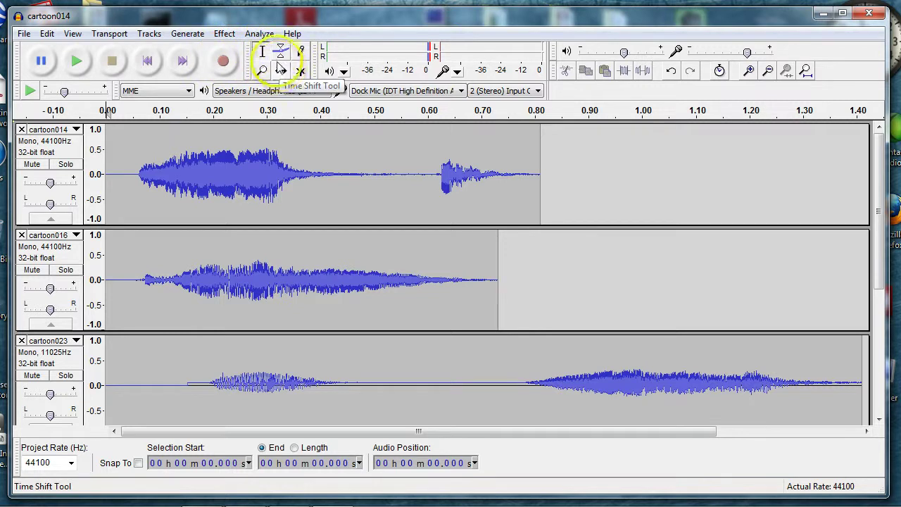
# - With the Time Shift Tool, move the cartoon016 clip to start at about 0.72 s, slightly overlapping the end of cartoon014
pyautogui.click(281, 71)
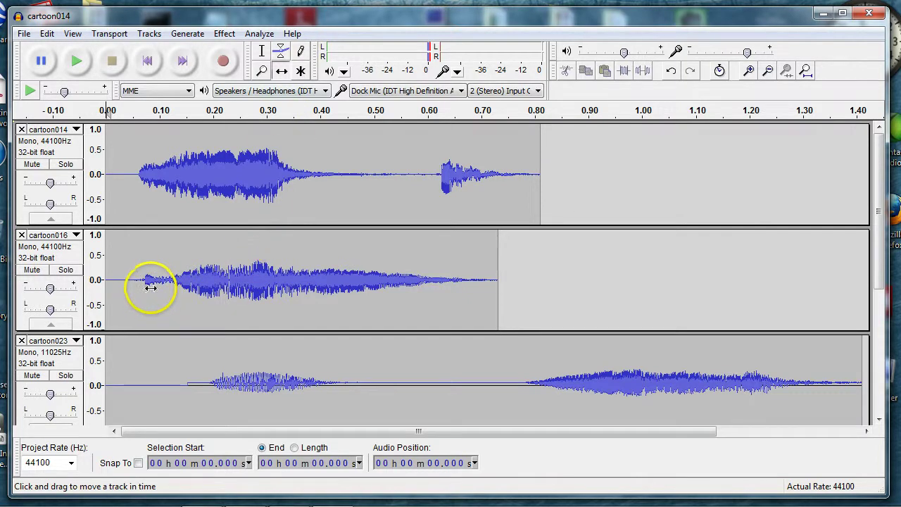
pyautogui.moveTo(142, 283); pyautogui.dragTo(566, 275)
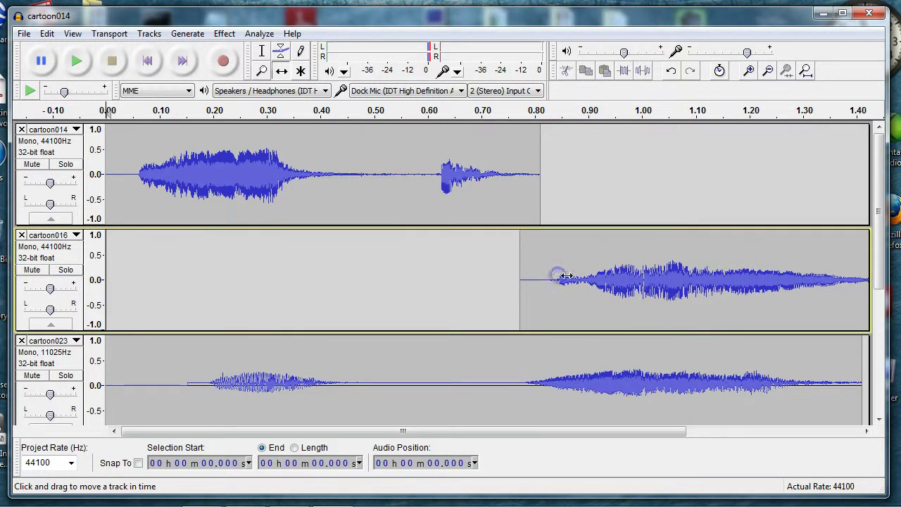
pyautogui.moveTo(544, 229); pyautogui.dragTo(576, 276)
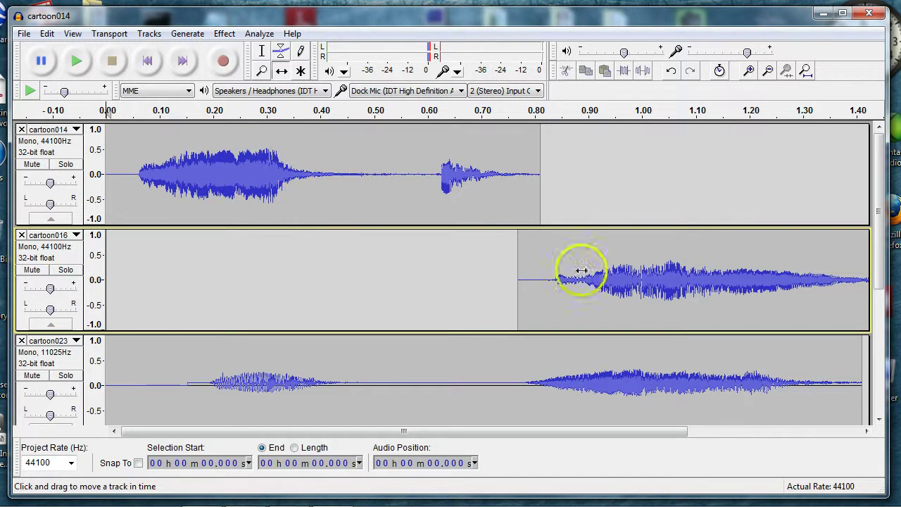
pyautogui.moveTo(581, 270); pyautogui.dragTo(556, 272)
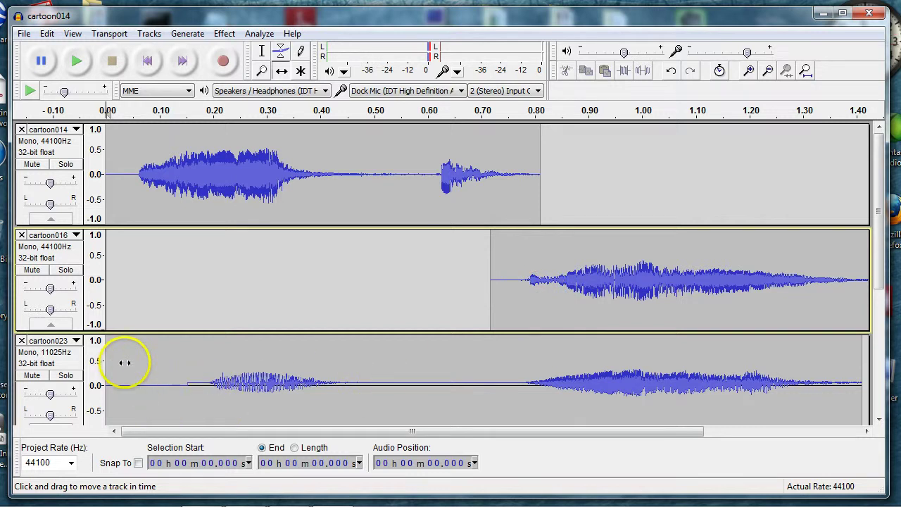
# - Shift the cartoon023 clip to start at about 1.27 s, slightly before the end of cartoon016
pyautogui.moveTo(137, 366); pyautogui.dragTo(630, 436)
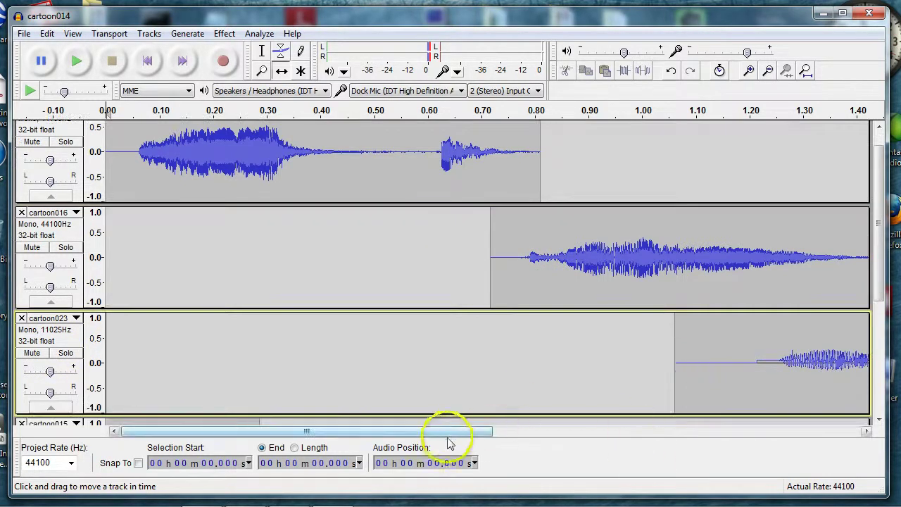
pyautogui.moveTo(447, 435); pyautogui.dragTo(654, 429)
pyautogui.moveTo(328, 336); pyautogui.dragTo(430, 338)
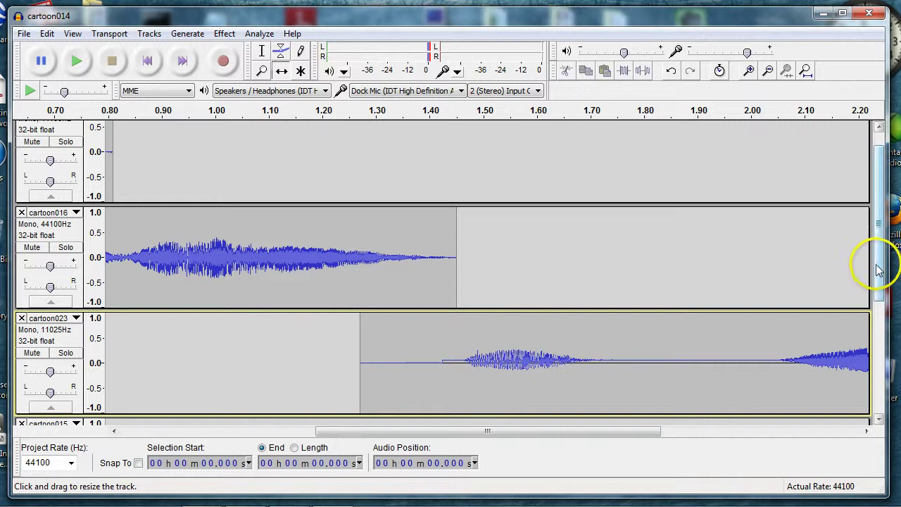
# - Shift the cartoon015 clip to start at about 2.65 s, just before the end of cartoon023
pyautogui.moveTo(879, 271); pyautogui.dragTo(844, 392)
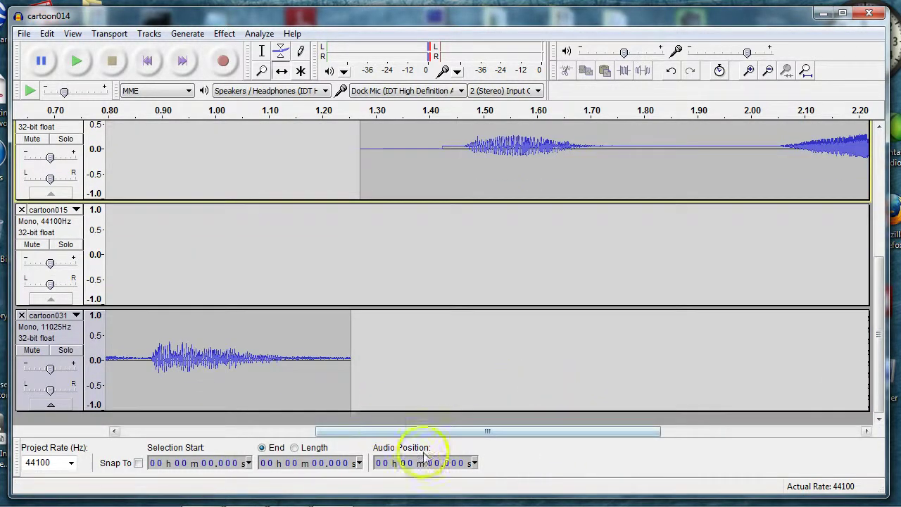
pyautogui.moveTo(452, 432); pyautogui.dragTo(216, 430)
pyautogui.moveTo(161, 261); pyautogui.dragTo(823, 280)
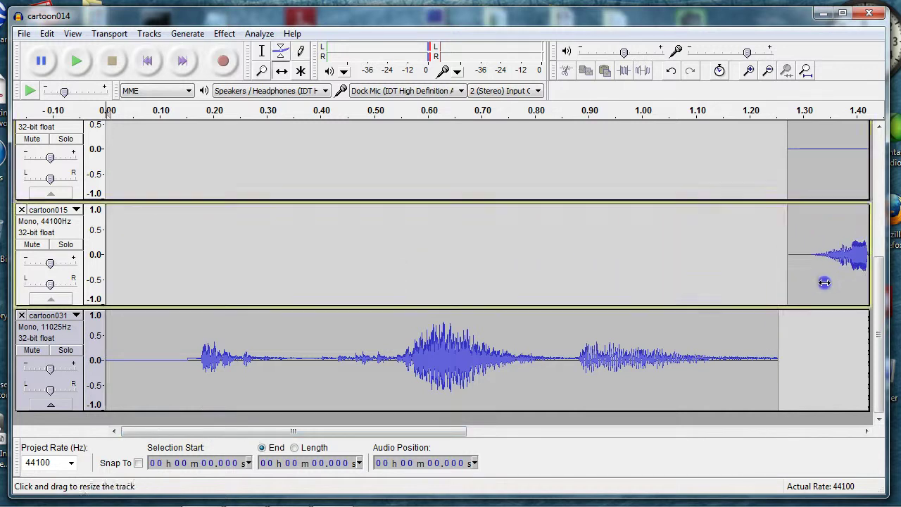
pyautogui.moveTo(431, 438); pyautogui.dragTo(743, 444)
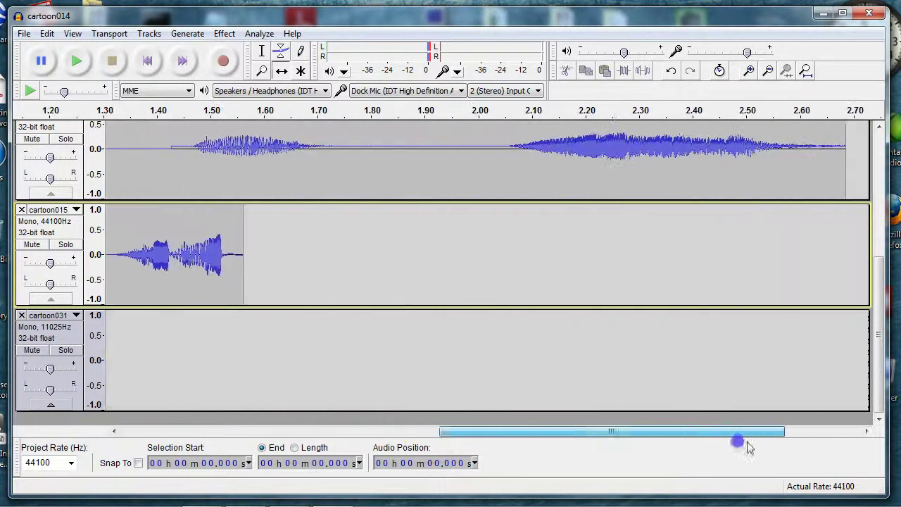
pyautogui.moveTo(195, 241); pyautogui.dragTo(768, 287)
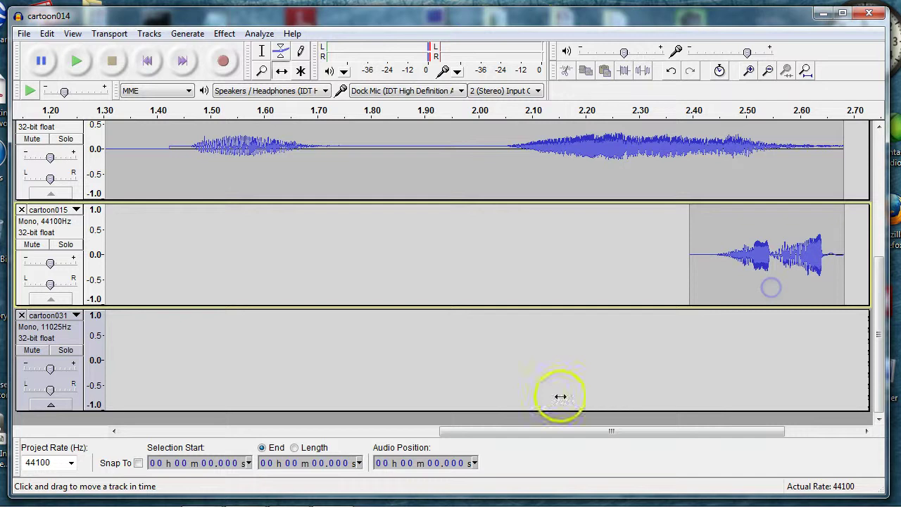
pyautogui.moveTo(487, 436); pyautogui.dragTo(609, 446)
pyautogui.moveTo(596, 262); pyautogui.dragTo(758, 266)
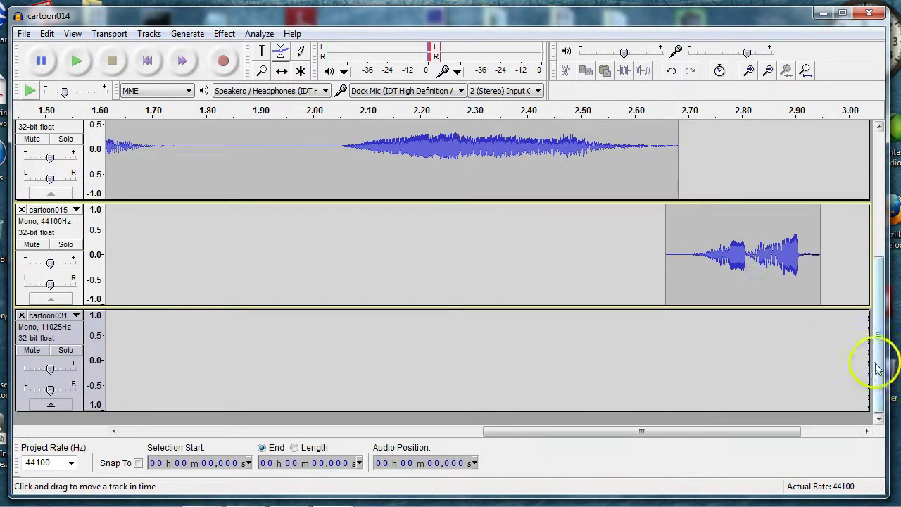
# - Shift the cartoon031 clip to start at about 2.77 s, overlapping the second half of the cartoon015 clip
pyautogui.moveTo(755, 436); pyautogui.dragTo(338, 446)
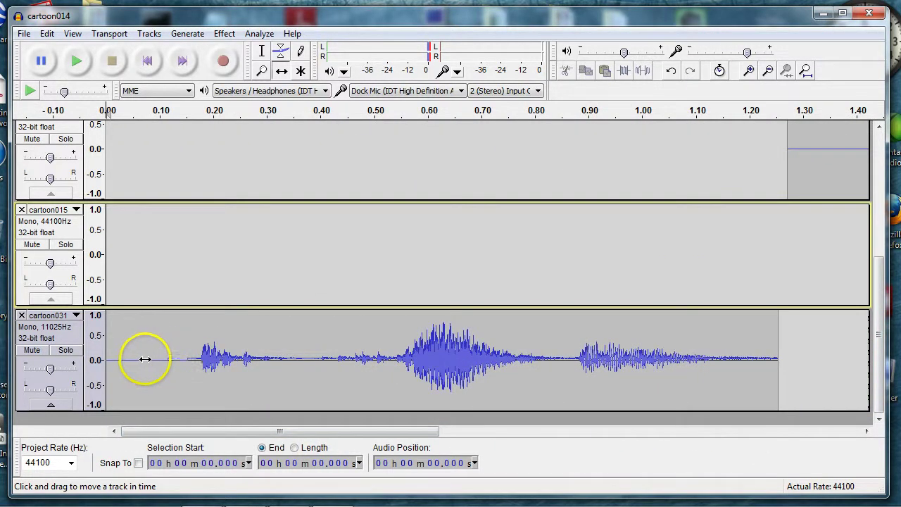
pyautogui.moveTo(144, 336); pyautogui.dragTo(814, 345)
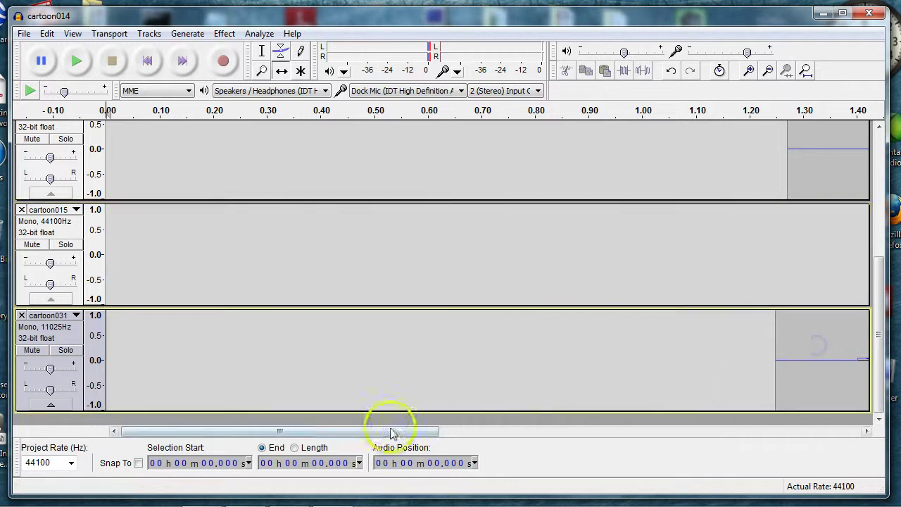
pyautogui.moveTo(358, 432); pyautogui.dragTo(624, 434)
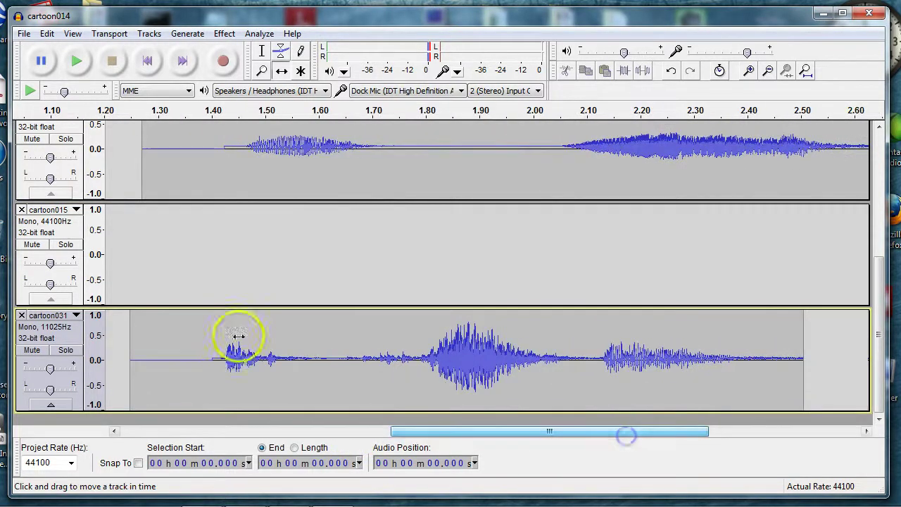
pyautogui.moveTo(179, 338); pyautogui.dragTo(734, 342)
pyautogui.moveTo(525, 433); pyautogui.dragTo(714, 433)
pyautogui.moveTo(242, 342); pyautogui.dragTo(514, 341)
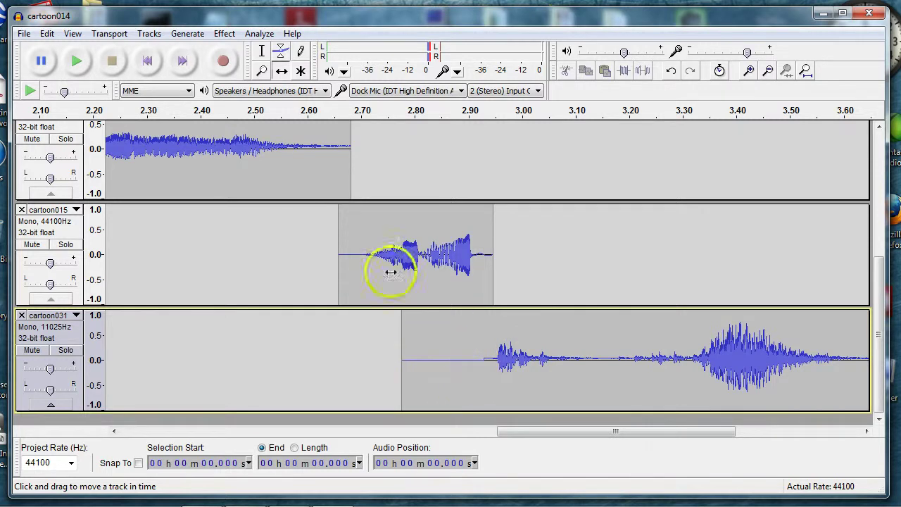
# - Delete the silent lead-in of the cartoon031 clip up to about 2.91 s and time-shift the clip to start at about 2.92 s
pyautogui.click(262, 53)
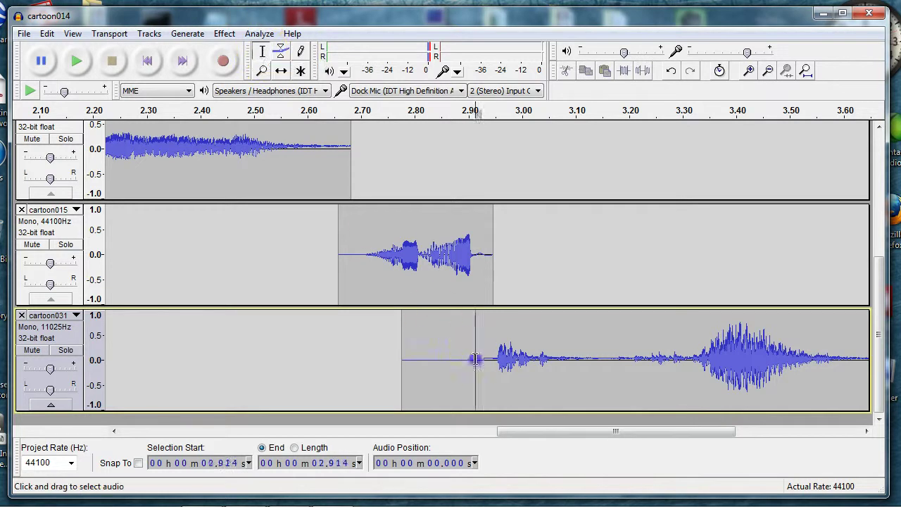
pyautogui.moveTo(475, 359); pyautogui.dragTo(370, 370)
pyautogui.press('Delete')
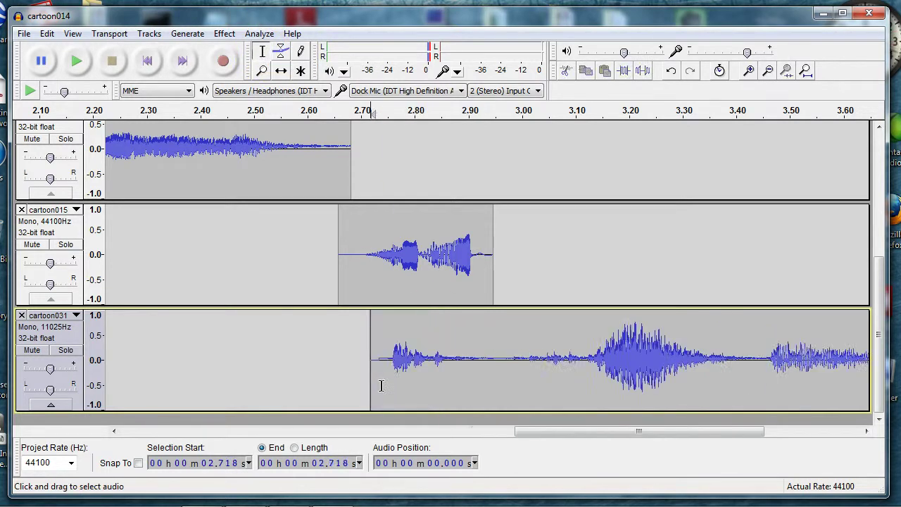
pyautogui.click(279, 72)
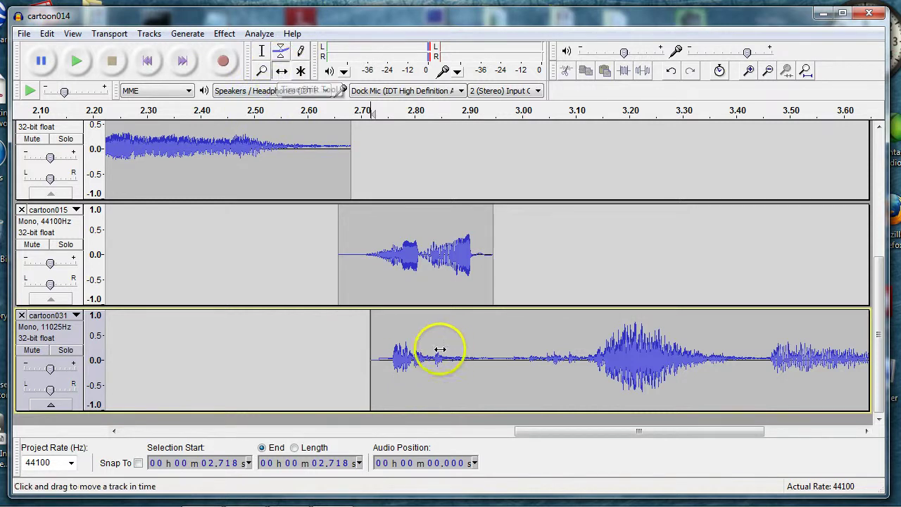
pyautogui.moveTo(438, 346); pyautogui.dragTo(538, 348)
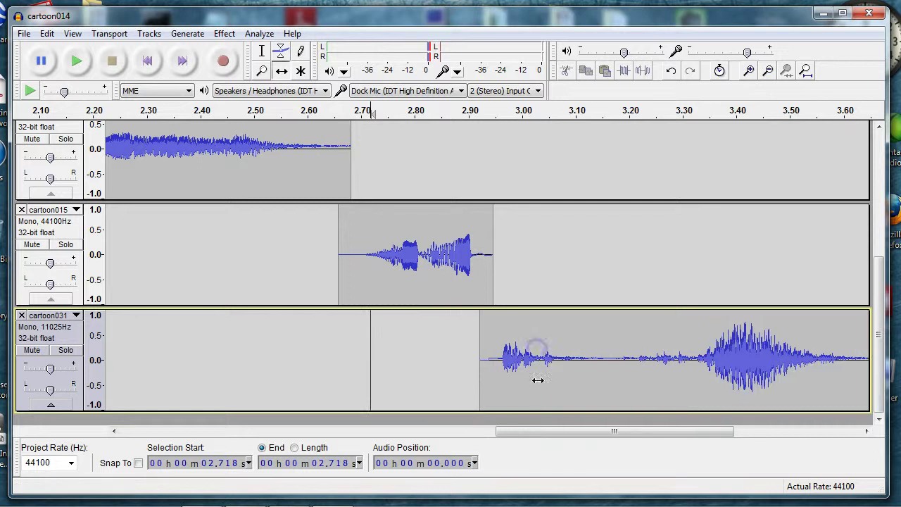
# - Play the whole sequence from the start, replay it with the system volume set to 77, and look over the arranged tracks
pyautogui.click(147, 61)
pyautogui.click(76, 62)
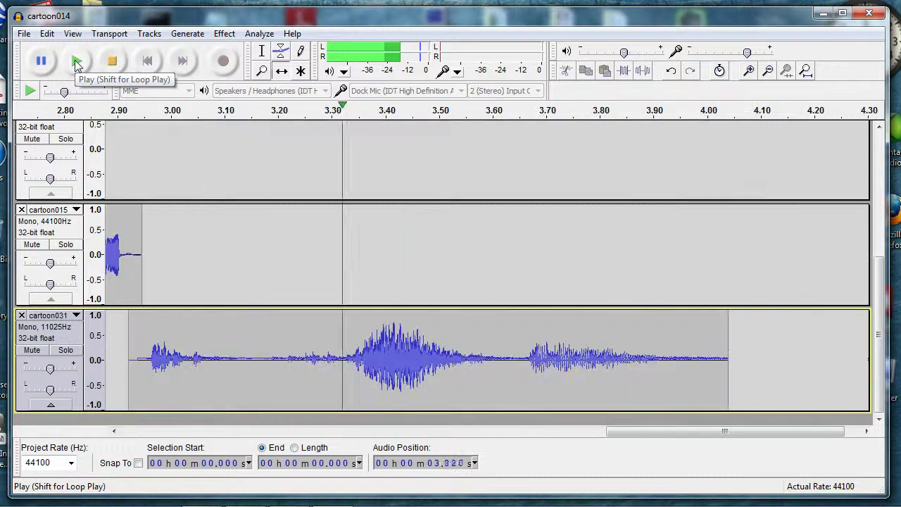
pyautogui.click(78, 66)
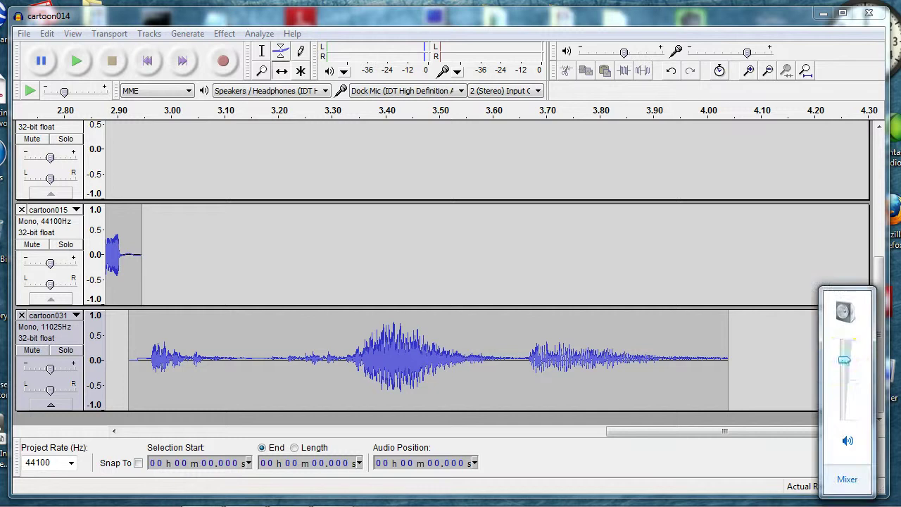
pyautogui.moveTo(844, 361); pyautogui.dragTo(844, 358)
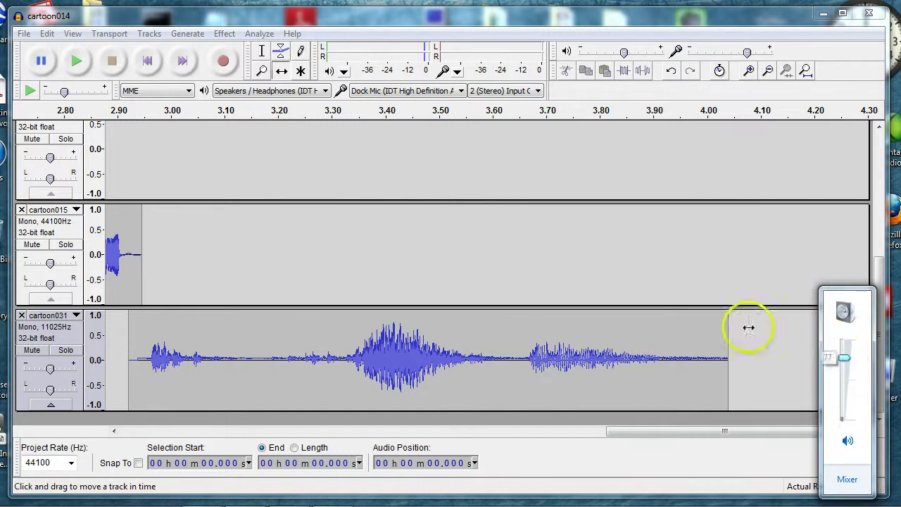
pyautogui.click(79, 64)
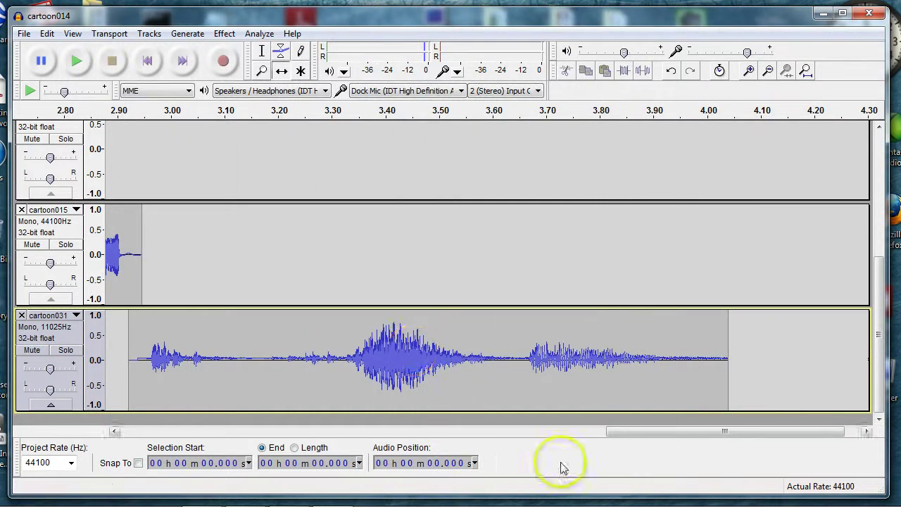
pyautogui.moveTo(671, 437); pyautogui.dragTo(105, 427)
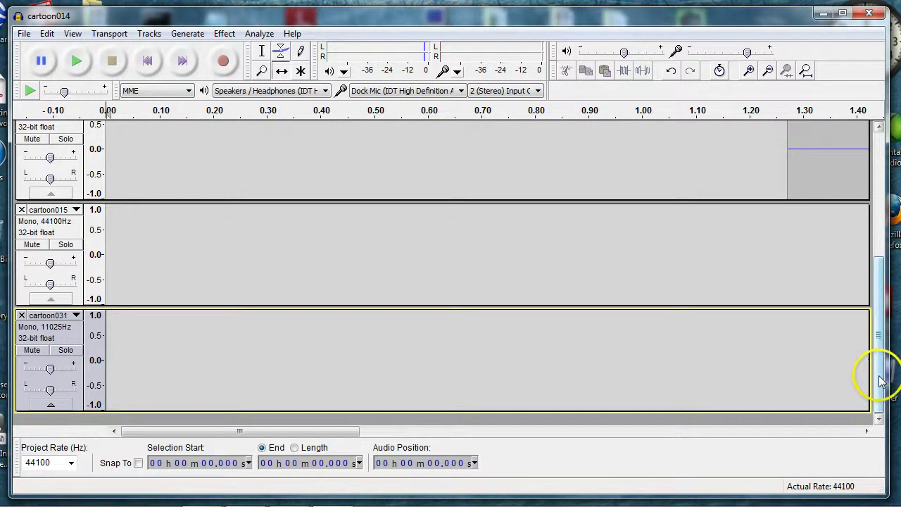
pyautogui.moveTo(877, 372); pyautogui.dragTo(877, 246)
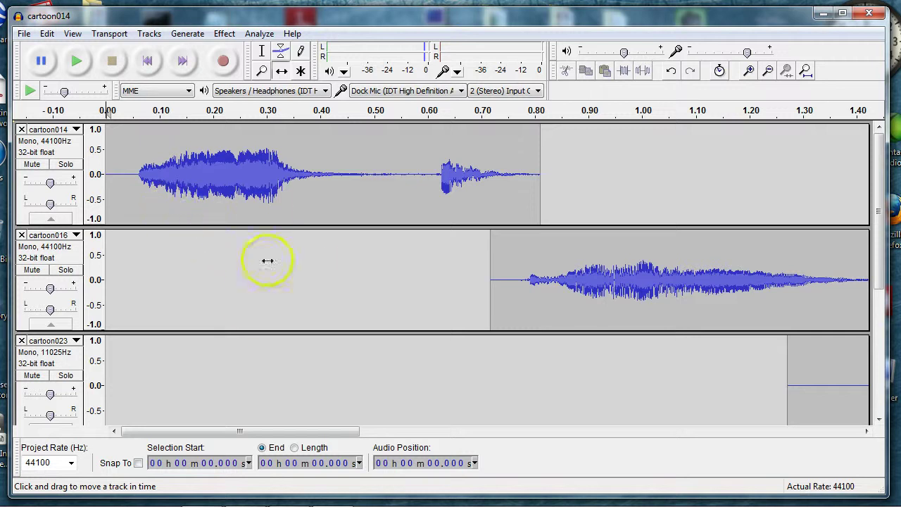
pyautogui.scroll(-5, 218, 386)
pyautogui.scroll(5, 216, 383)
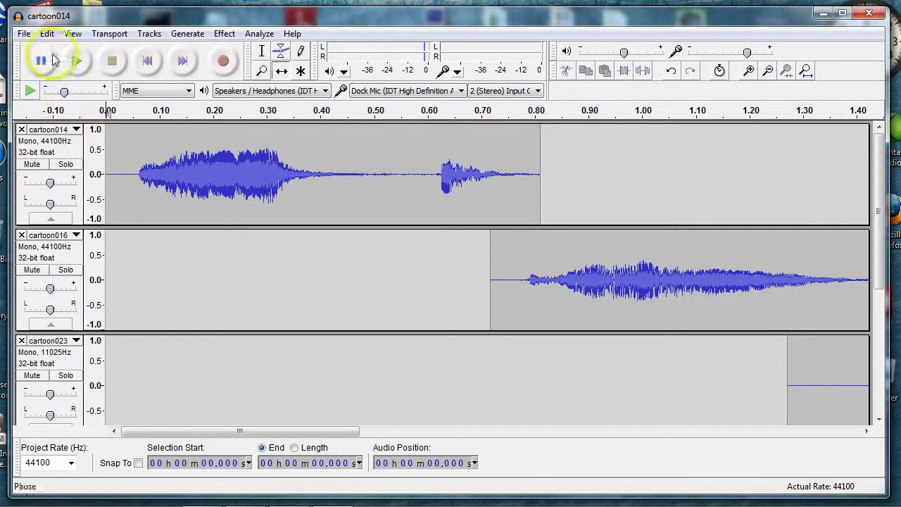
# - Start exporting the project and choose the H: network drive as the destination folder
pyautogui.click(24, 35)
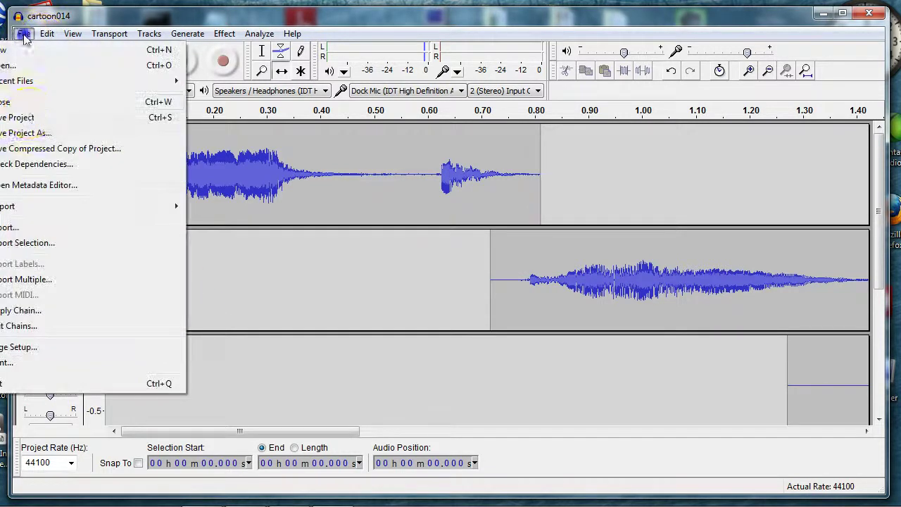
pyautogui.click(18, 235)
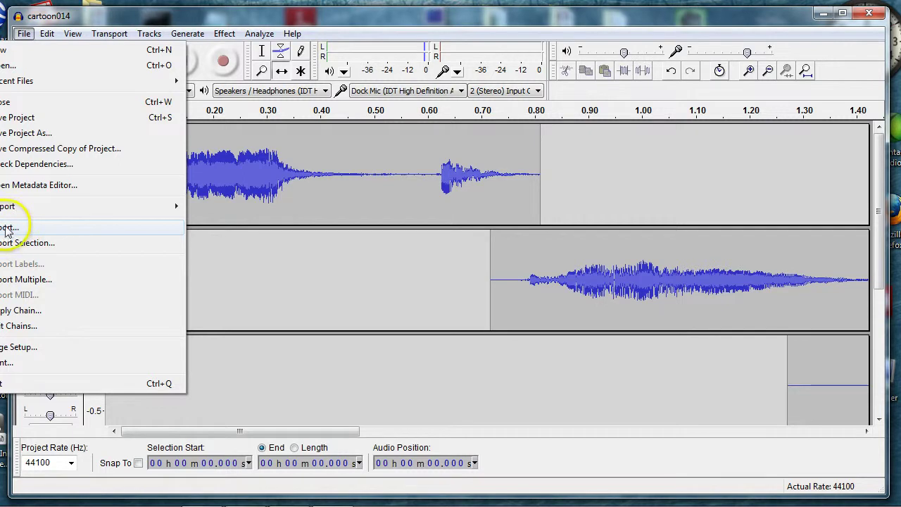
pyautogui.click(9, 233)
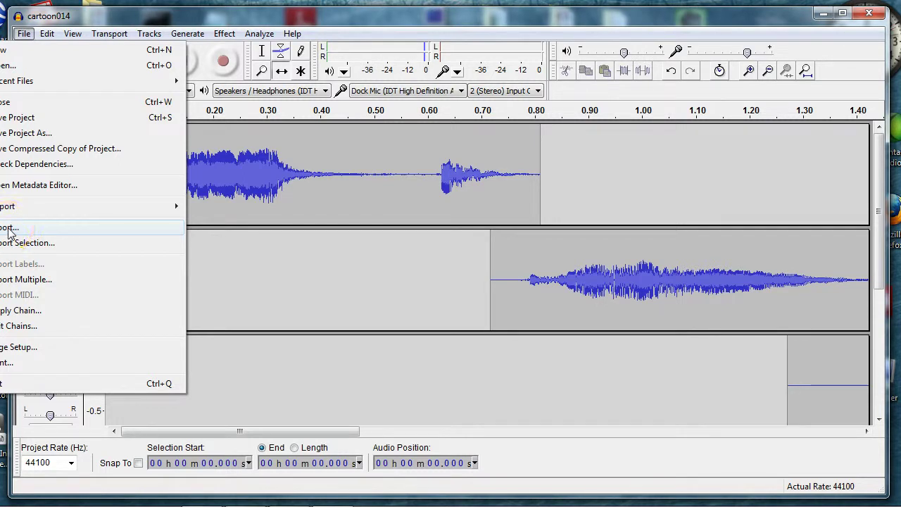
pyautogui.click(8, 233)
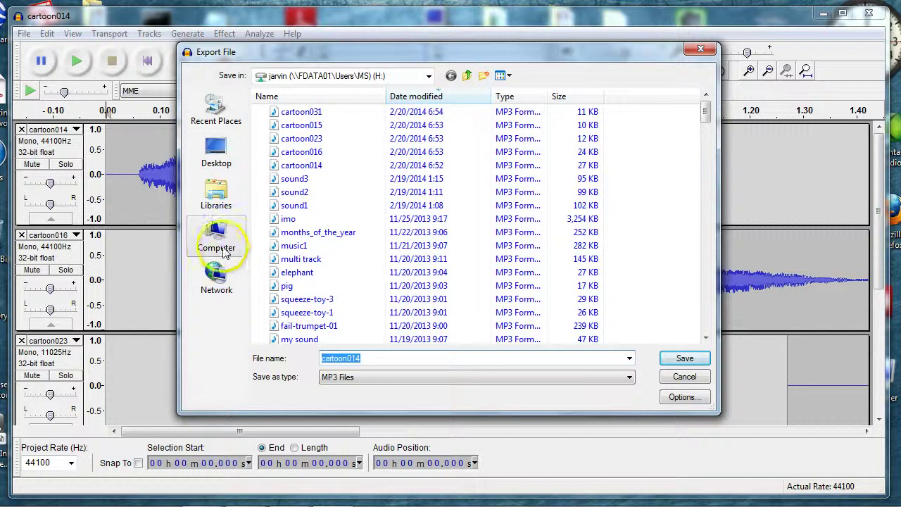
pyautogui.click(226, 253)
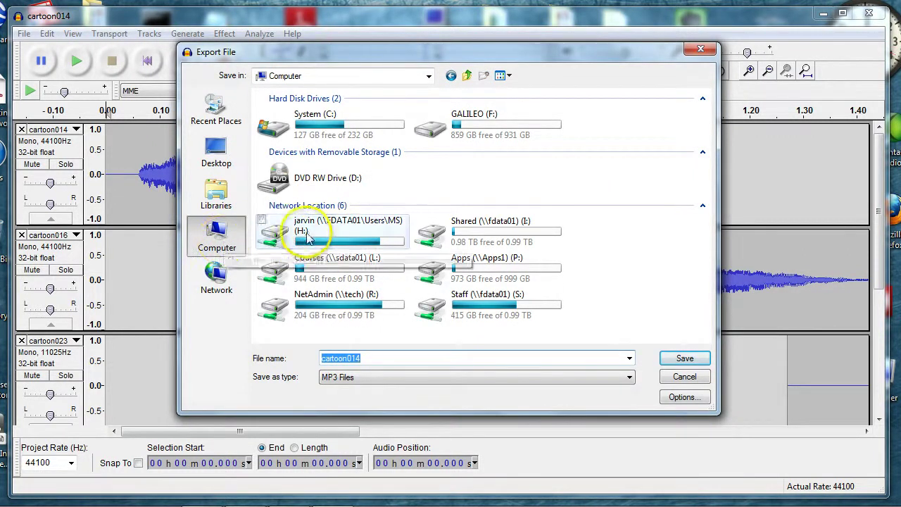
pyautogui.click(308, 238)
pyautogui.doubleClick(307, 238)
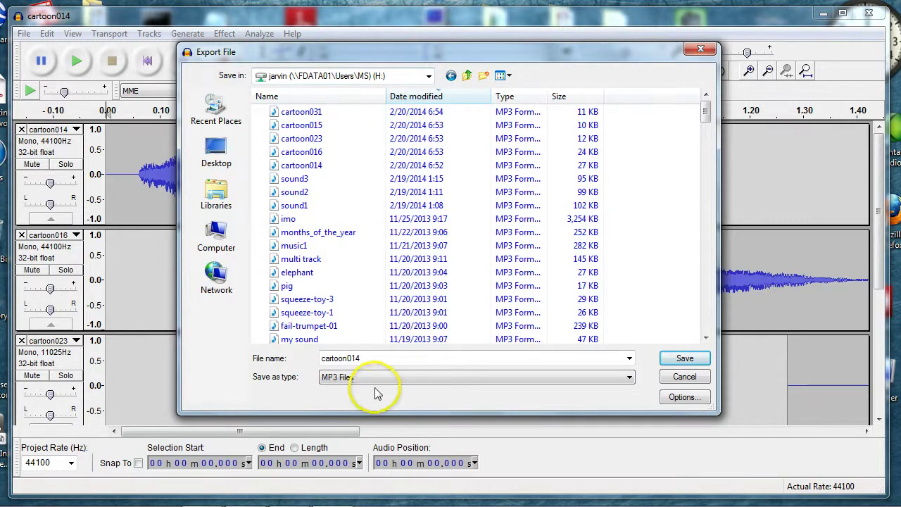
# - Name the export file "multi track", keeping MP3 Files as the file type
pyautogui.moveTo(366, 359)
pyautogui.mouseDown()
pyautogui.moveTo(303, 358)
pyautogui.moveTo(363, 360)
pyautogui.mouseUp()
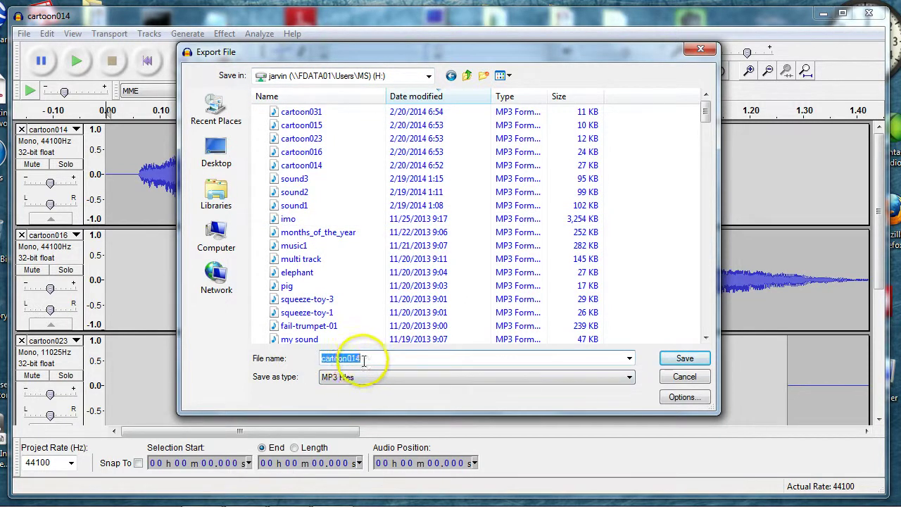
pyautogui.write('m')
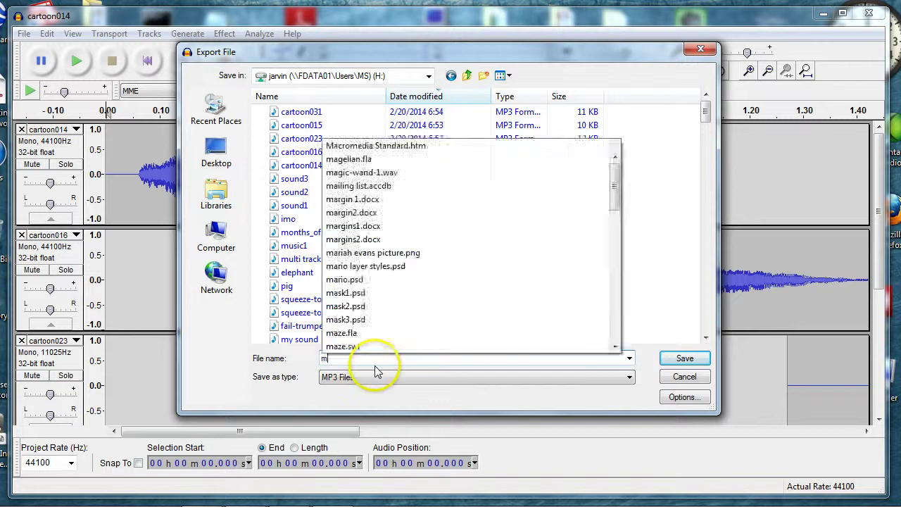
pyautogui.write('ulti ')
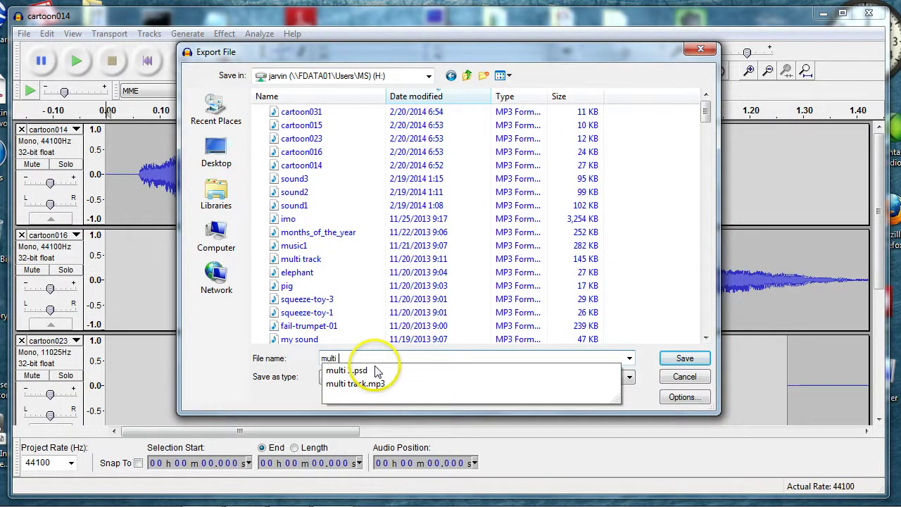
pyautogui.write('track')
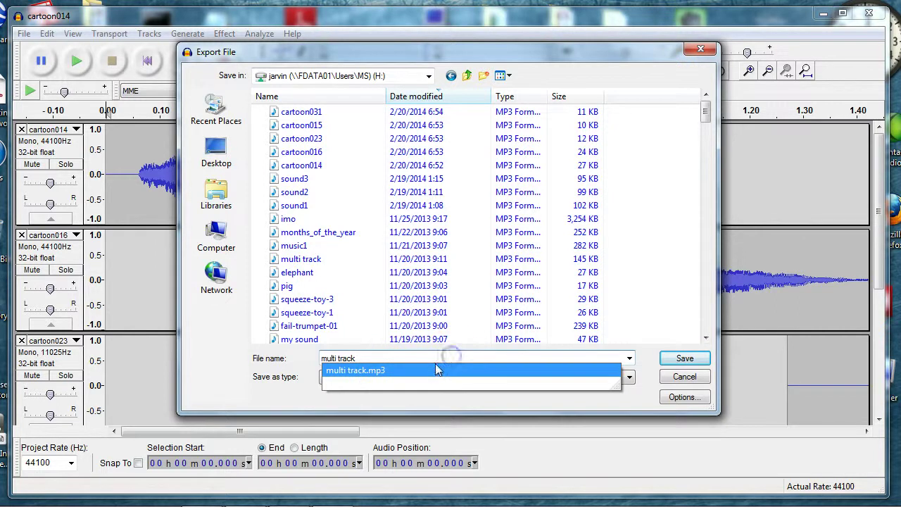
pyautogui.click(675, 298)
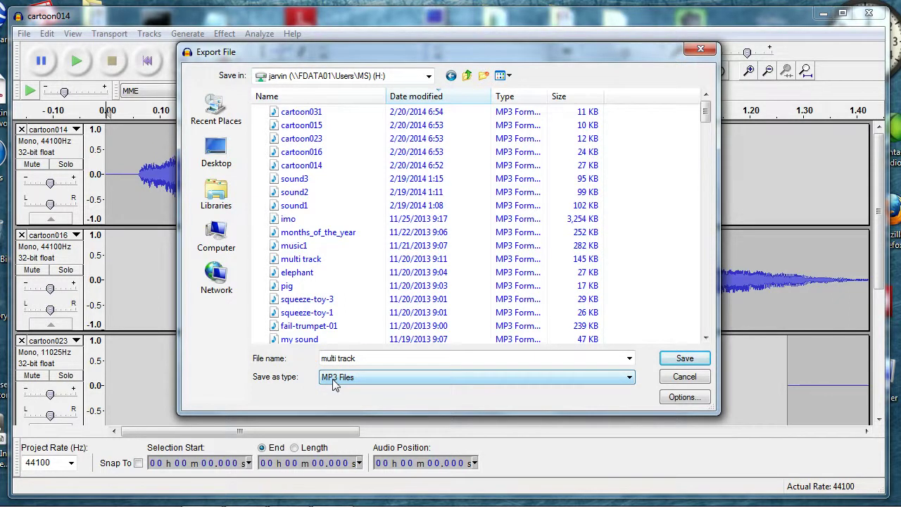
# - Save the MP3 over the existing file with blank metadata, accepting the mixdown to a single mono channel
pyautogui.click(668, 358)
pyautogui.click(493, 304)
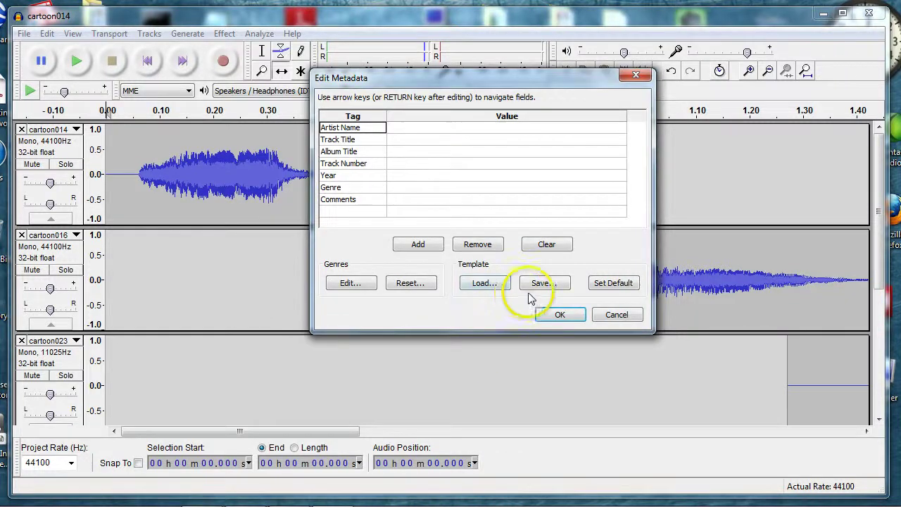
pyautogui.click(560, 315)
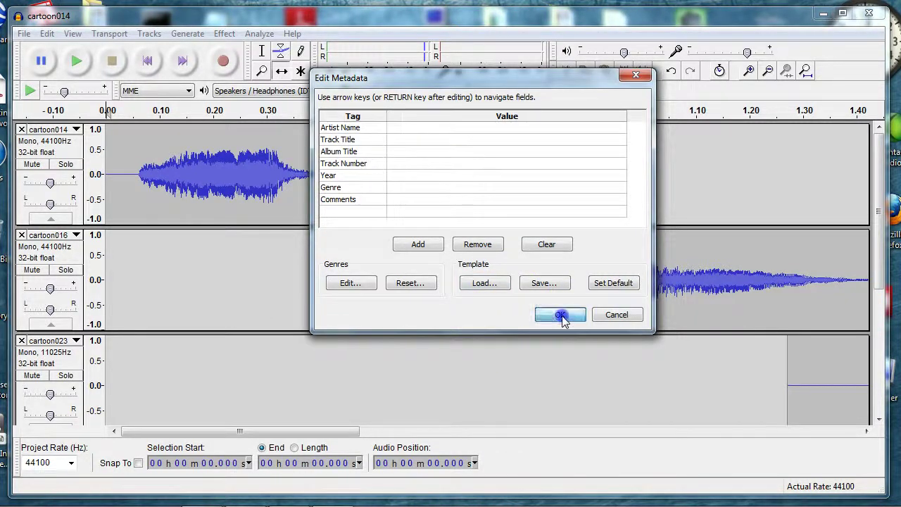
pyautogui.moveTo(444, 213); pyautogui.dragTo(408, 166)
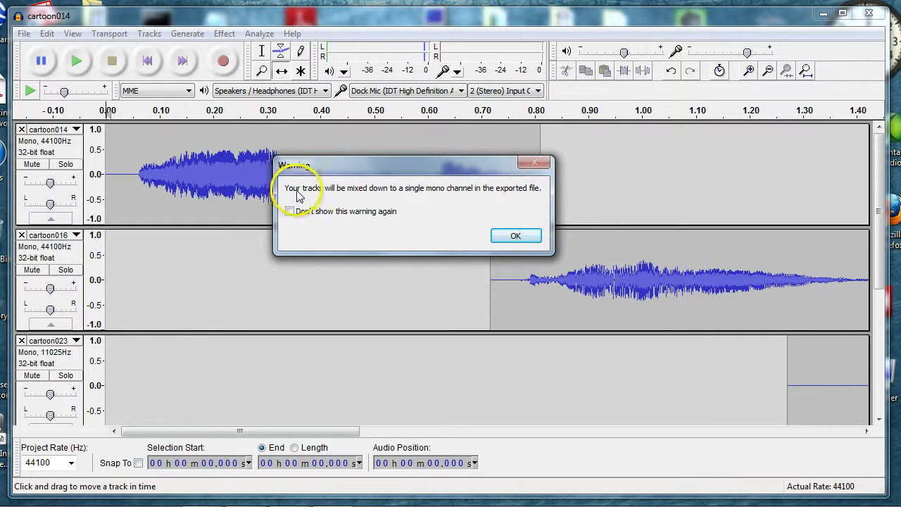
pyautogui.click(515, 237)
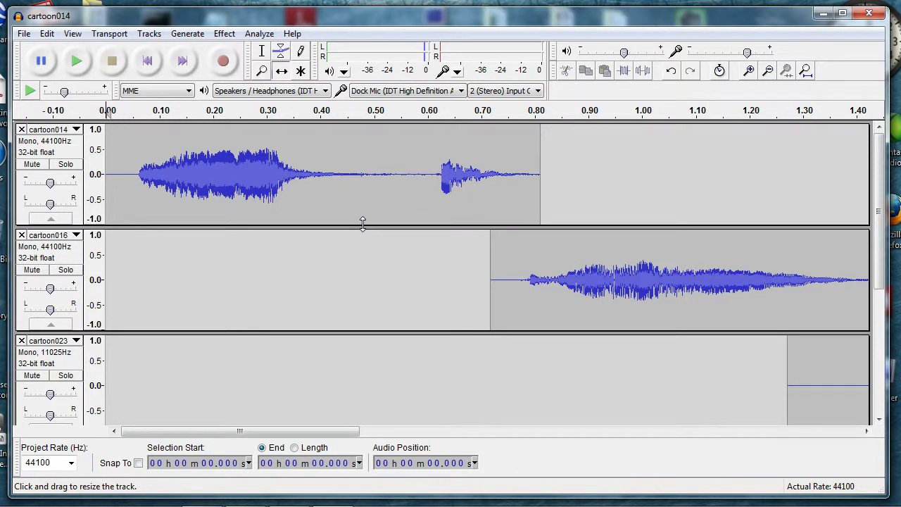
# - Switch to the My Big Campus schoolwork page in Firefox and open the Sound 03 - Sound Effects assignment
pyautogui.click(248, 458)
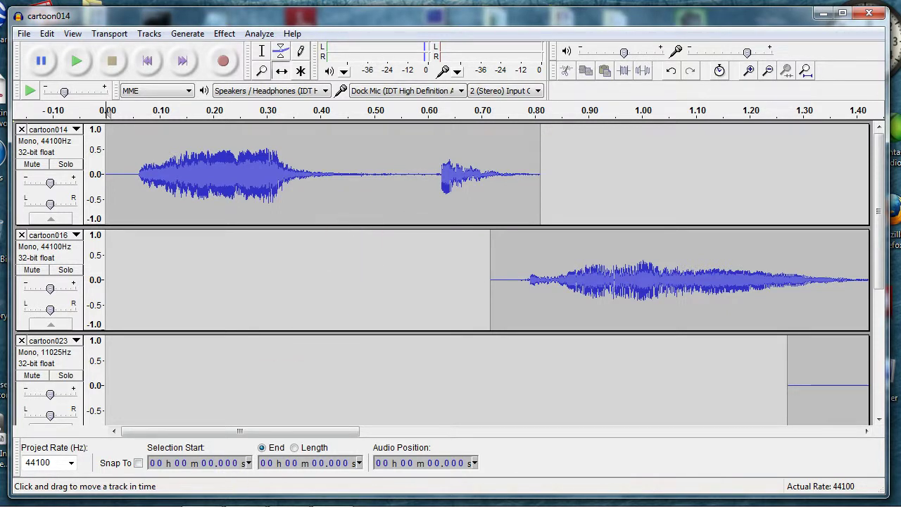
pyautogui.moveTo(248, 501)
pyautogui.click(296, 437)
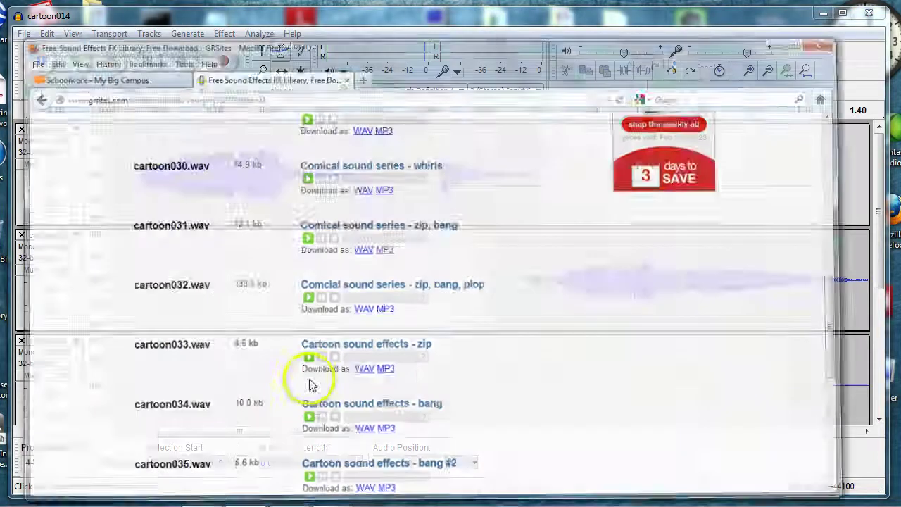
pyautogui.click(116, 46)
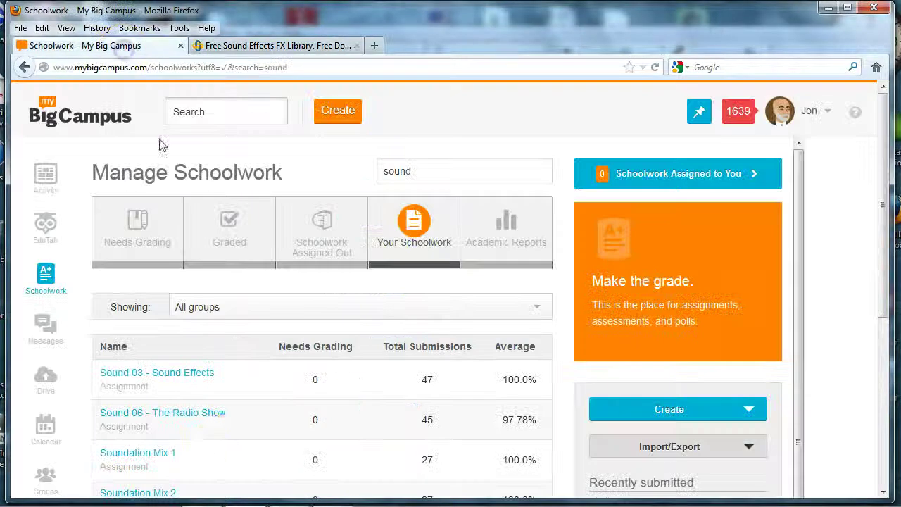
pyautogui.scroll(-3, 226, 453)
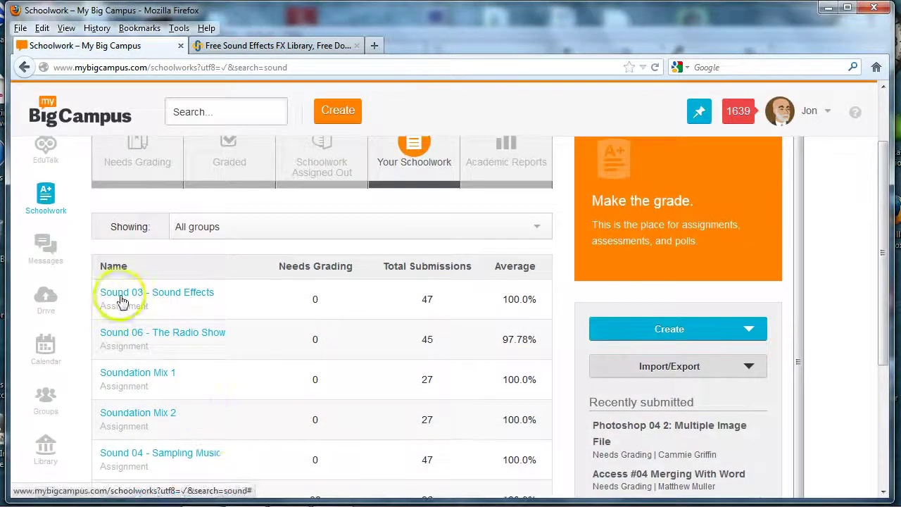
pyautogui.click(175, 300)
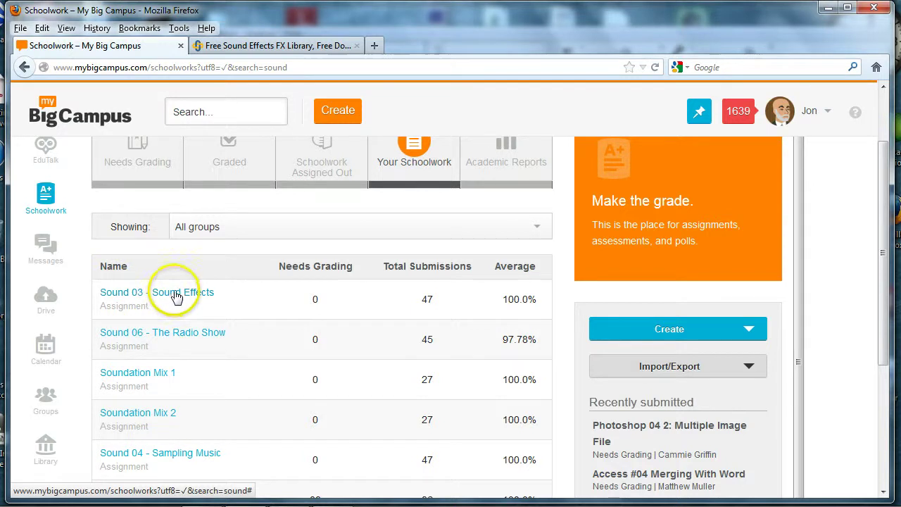